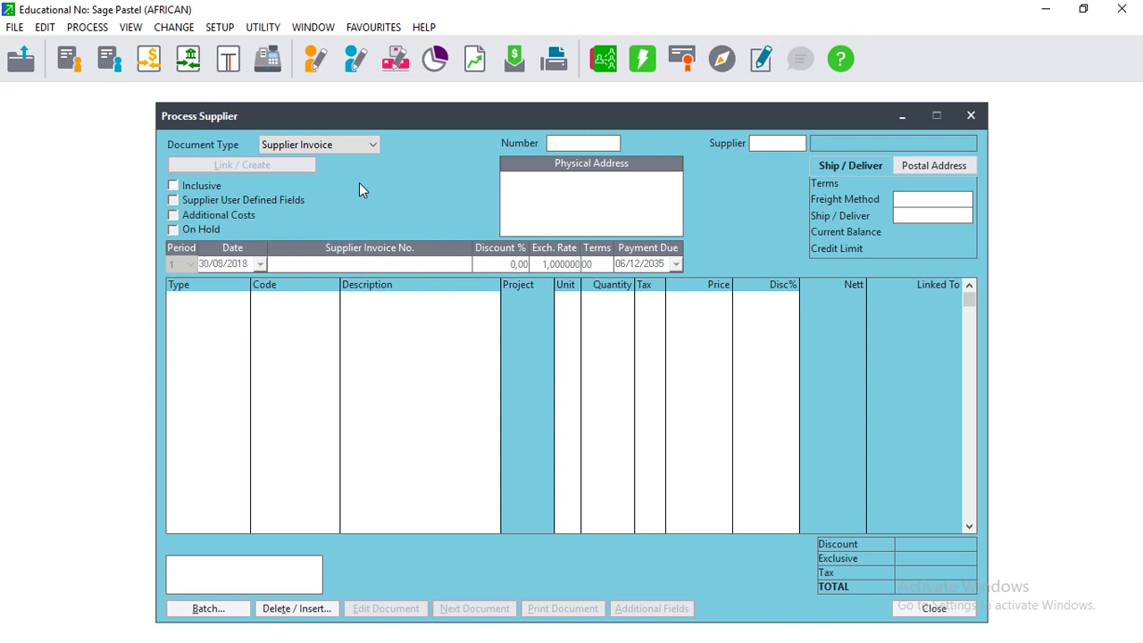
# Step: Choose Otland Manufacturers (OTL001) as supplier, accept the out-of-period warning, and minimise Pastel
pyautogui.click(799, 142)
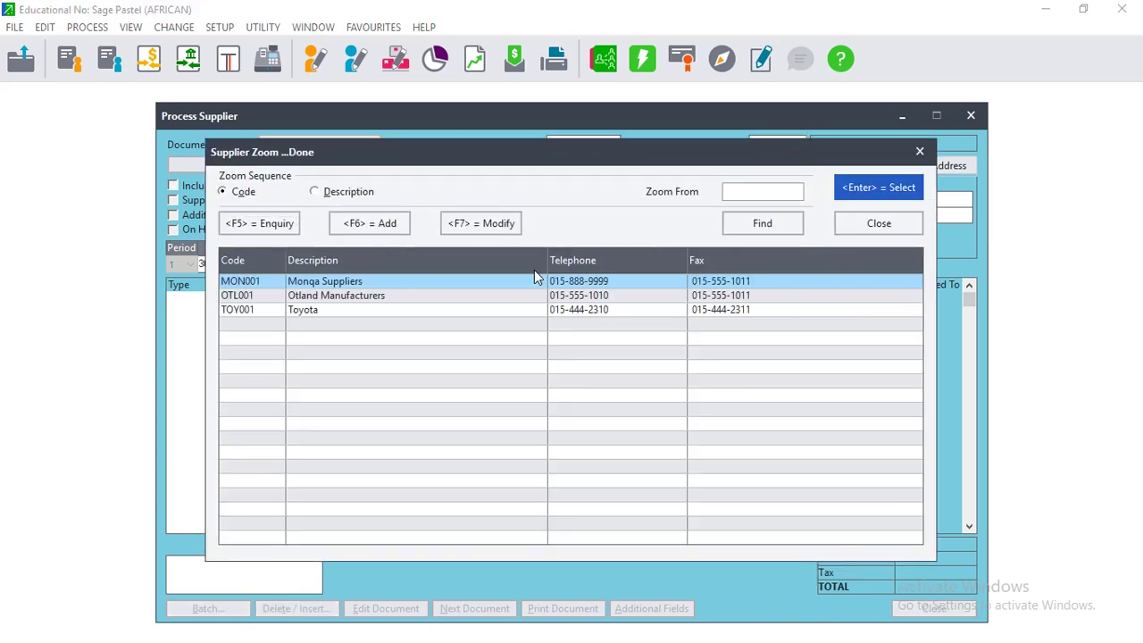
pyautogui.click(387, 298)
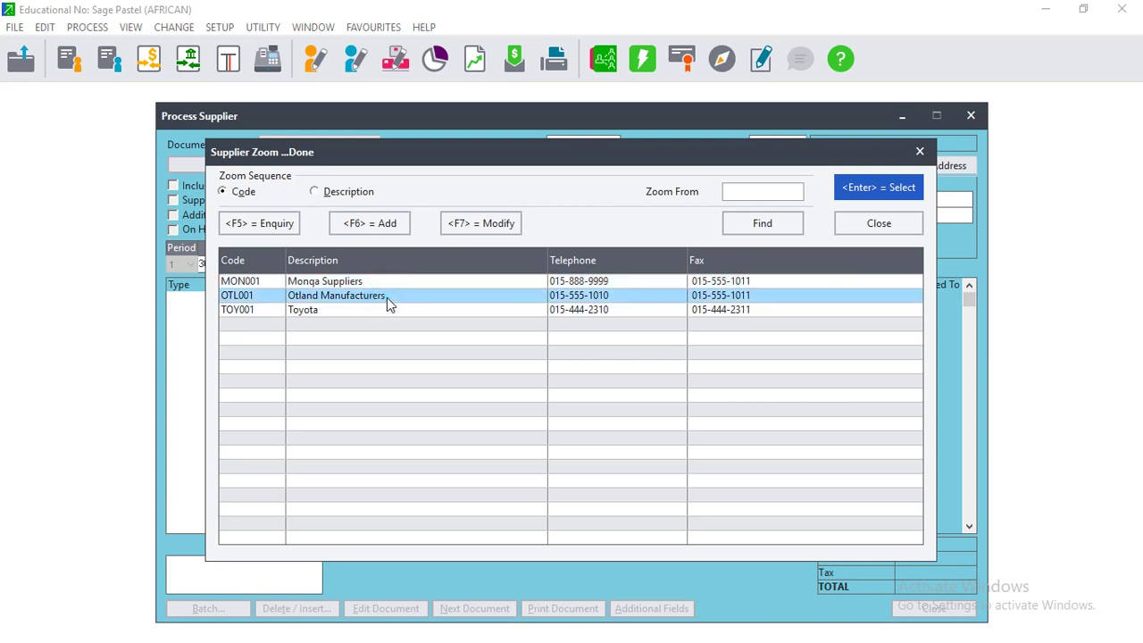
pyautogui.doubleClick(386, 297)
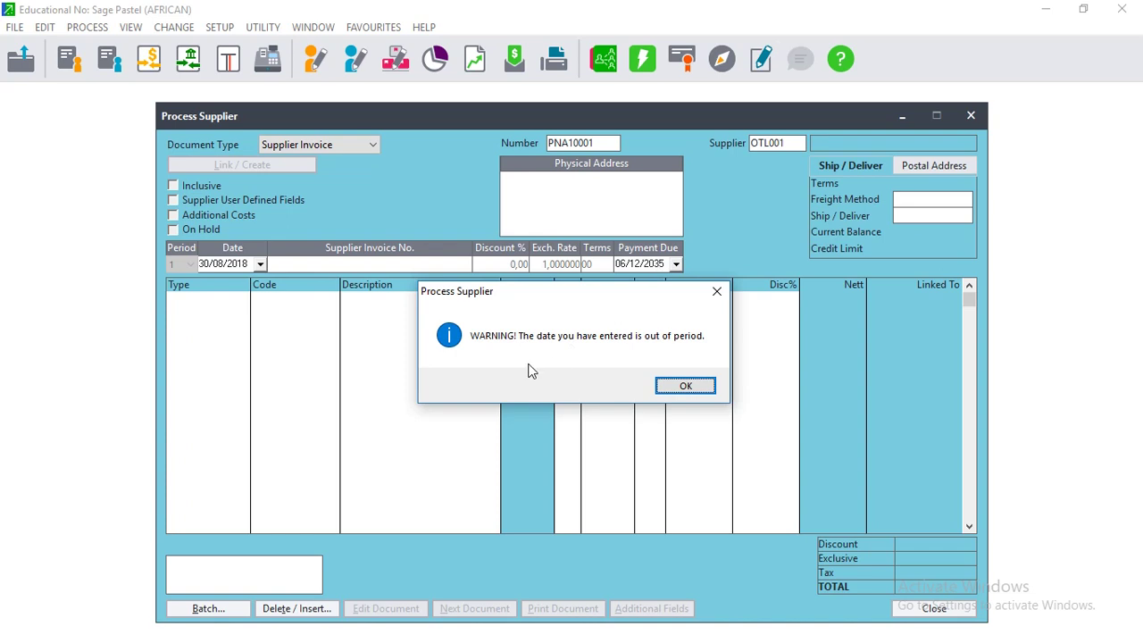
pyautogui.click(677, 385)
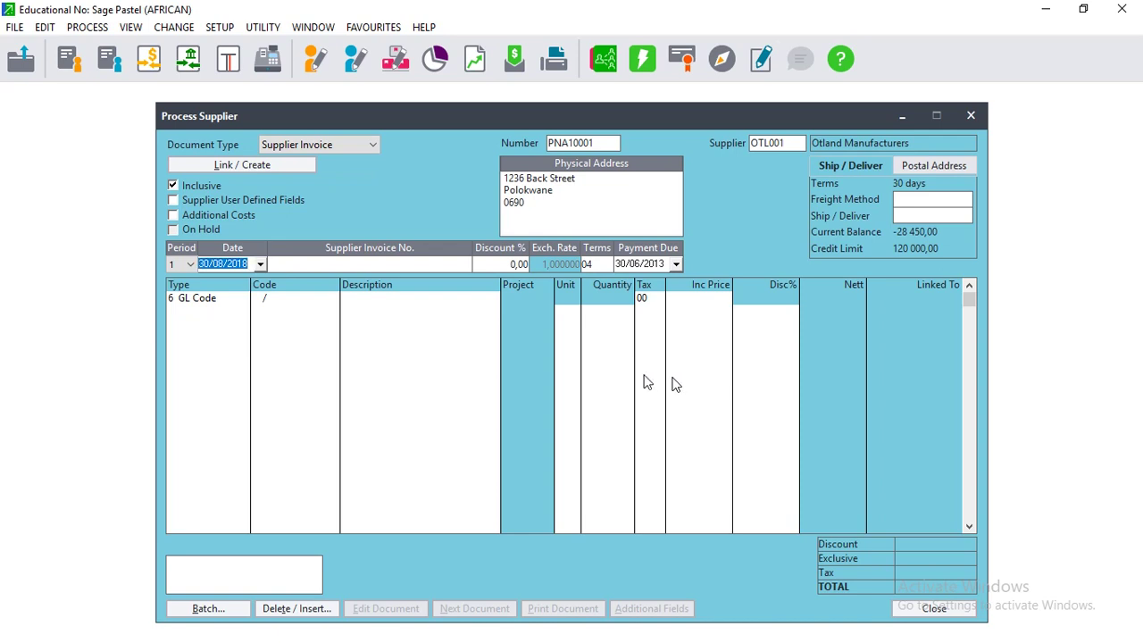
pyautogui.click(1046, 9)
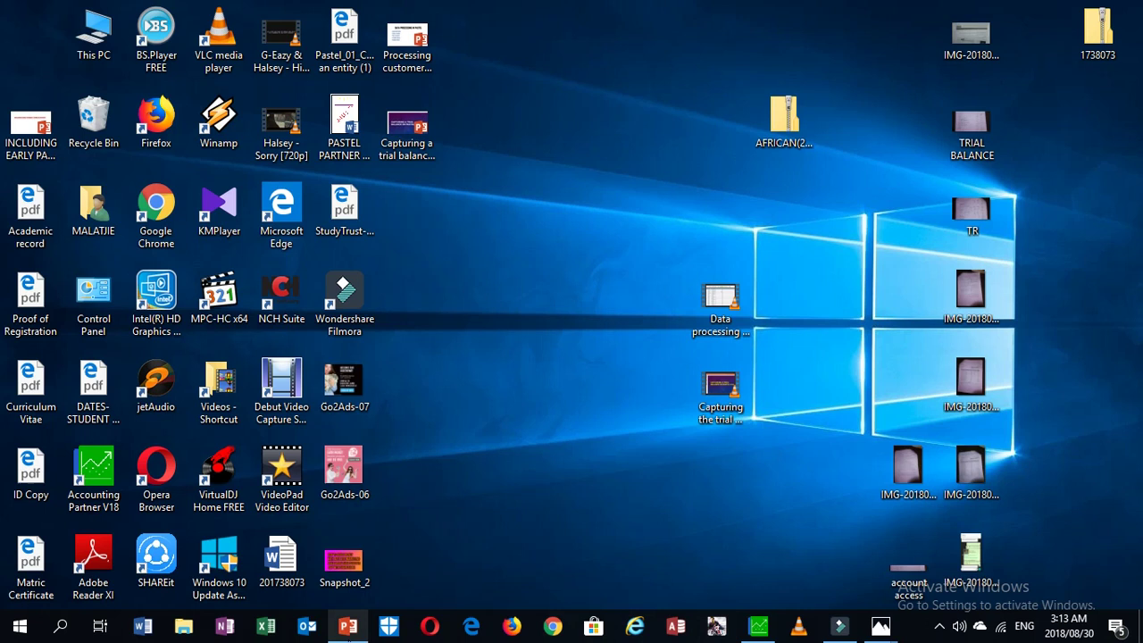
# Step: Read the PowerPoint slide on invoice SI014's early payment discounts, then minimise PowerPoint
pyautogui.click(349, 632)
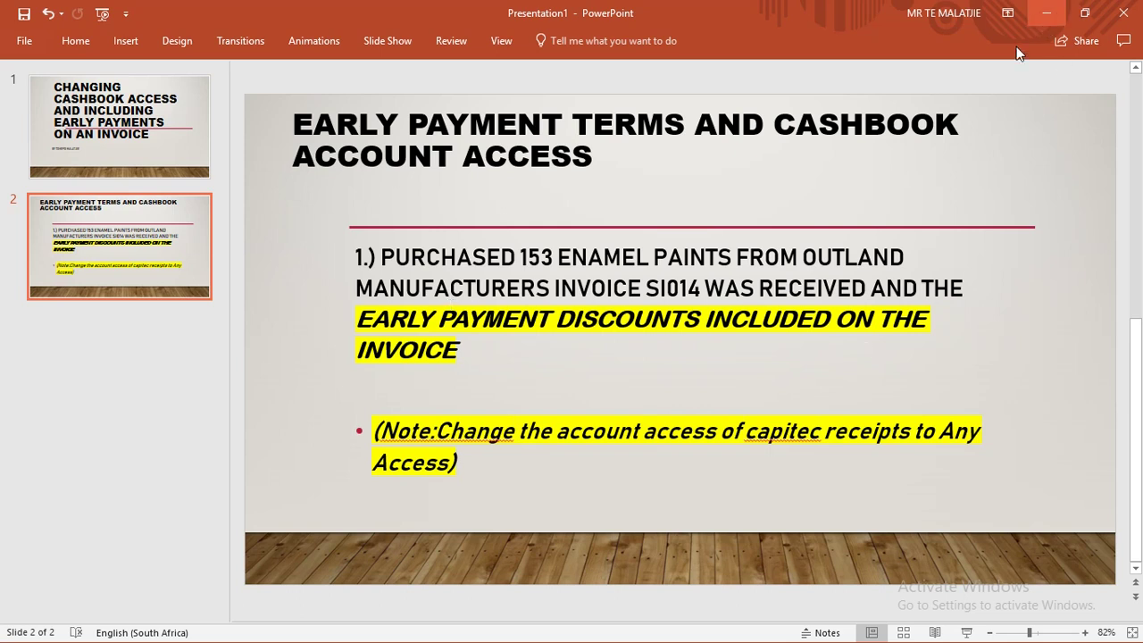
pyautogui.click(1046, 11)
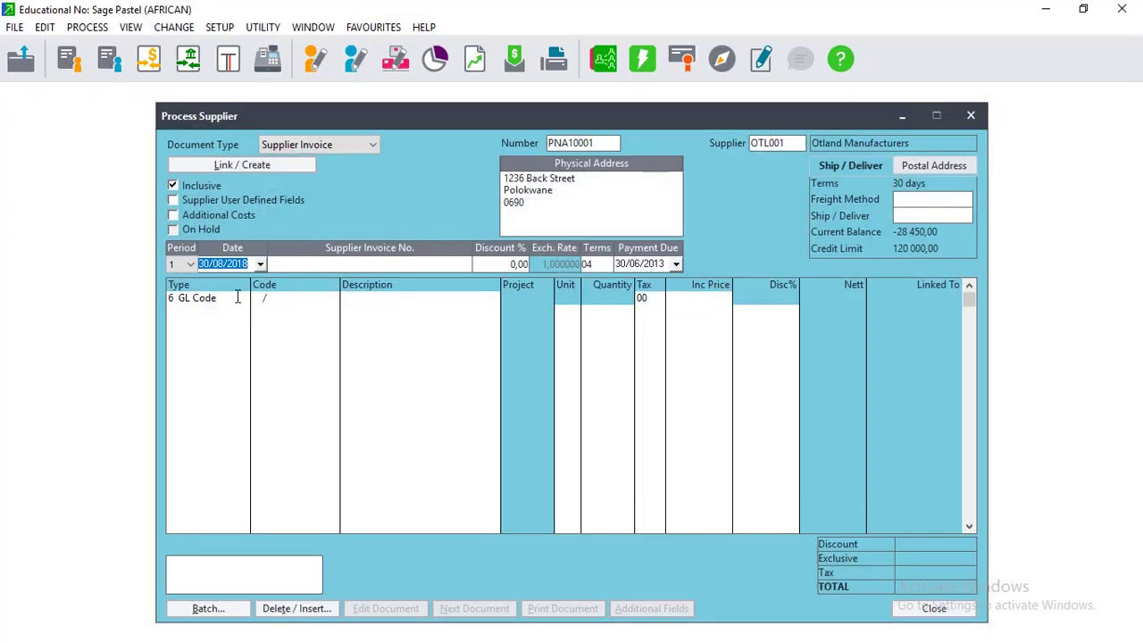
# Step: Edit the invoice date to 05/05/2013, then minimise the Pastel window
pyautogui.click(209, 265)
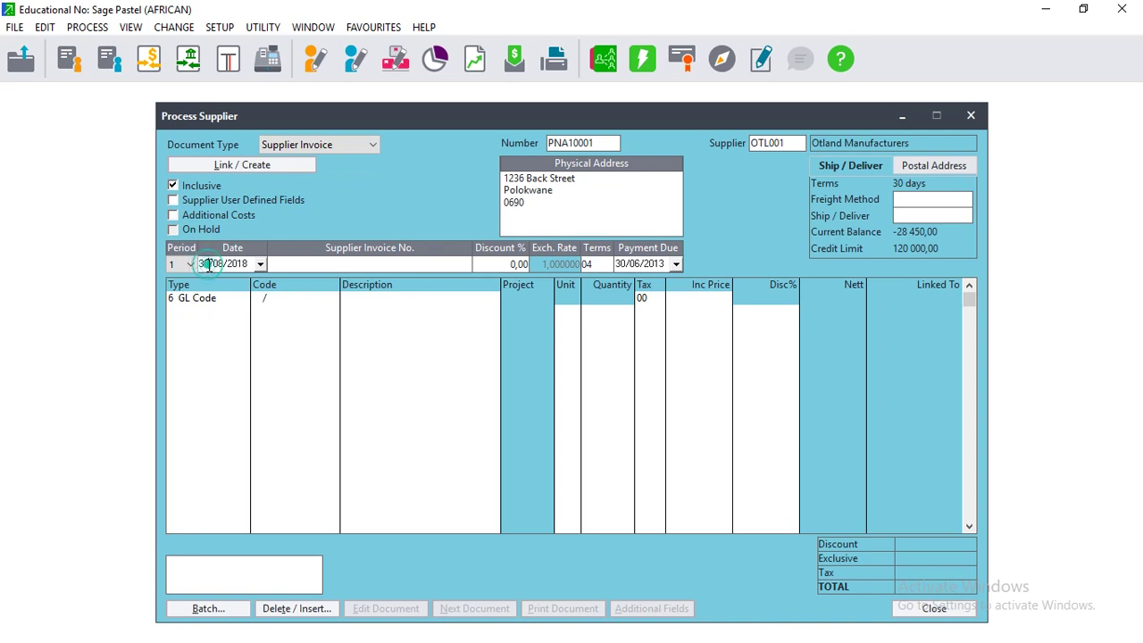
pyautogui.press('BackSpace')
pyautogui.press('BackSpace')
pyautogui.write('05')
pyautogui.press('Delete')
pyautogui.write('5')
pyautogui.press('BackSpace')
pyautogui.write('3')
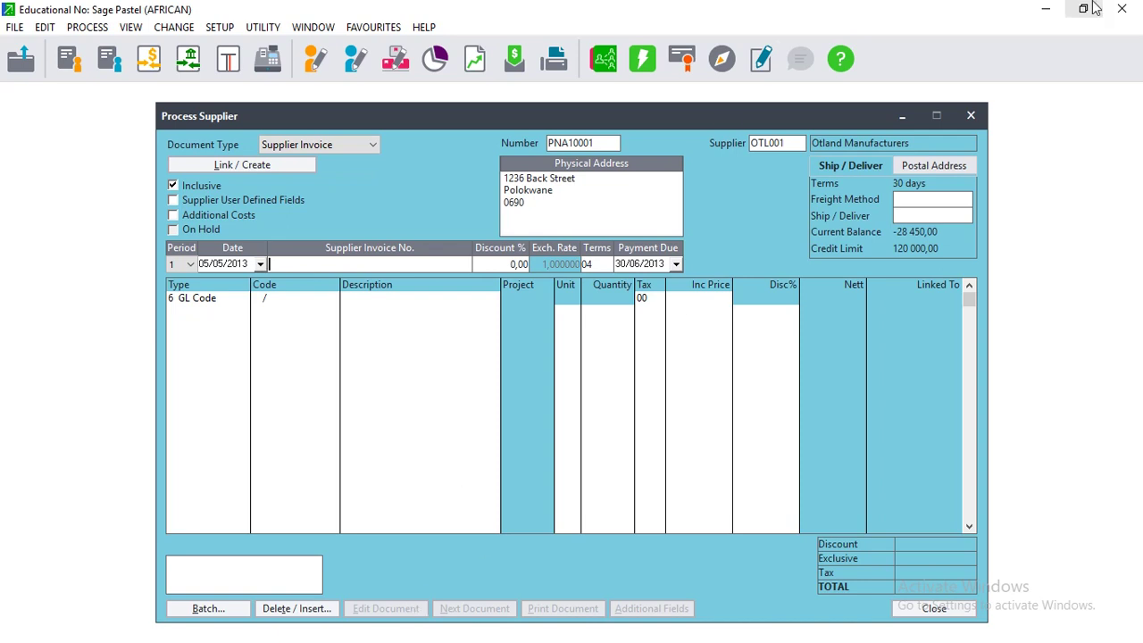
pyautogui.click(1046, 9)
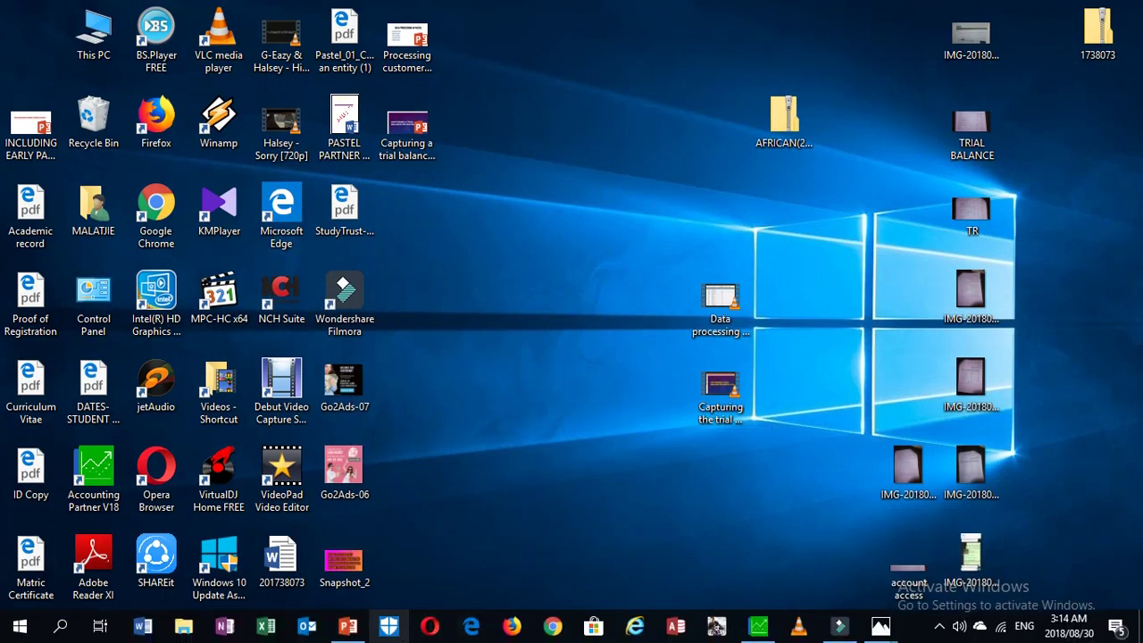
pyautogui.click(350, 635)
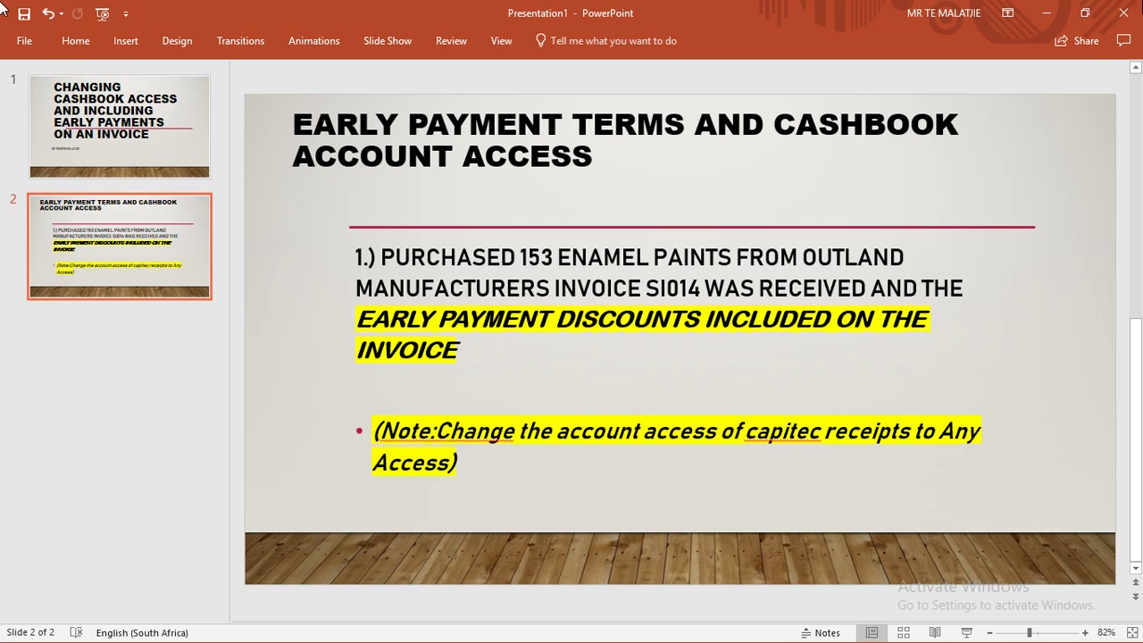
pyautogui.click(1053, 15)
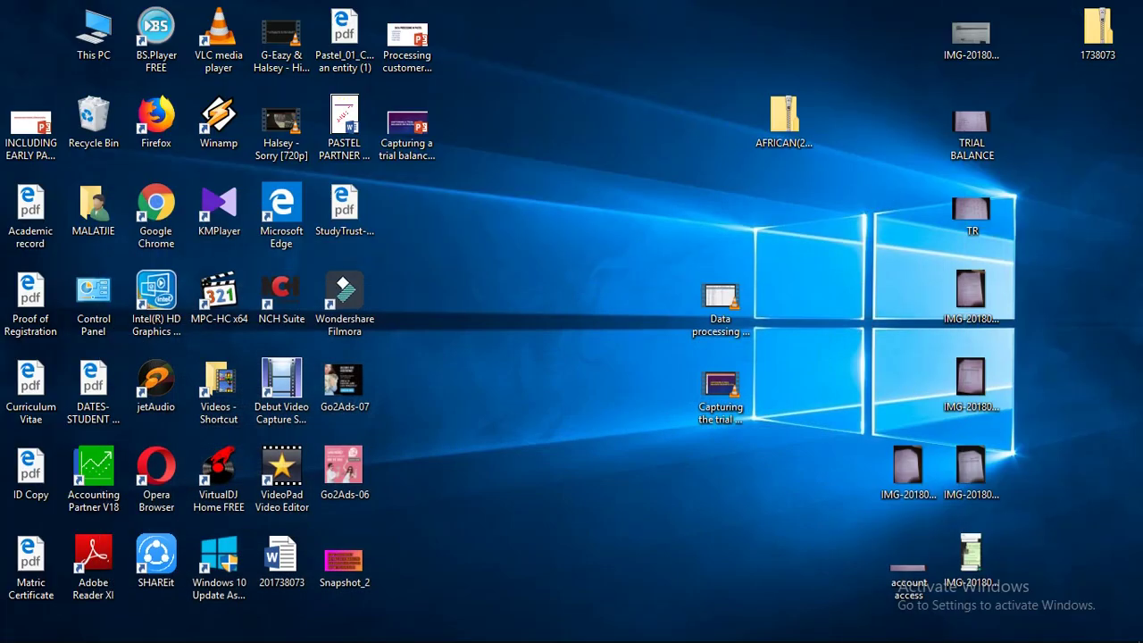
# Step: Enter SI014 as the Otland Manufacturers invoice's supplier invoice number, then minimise Pastel
pyautogui.click(759, 626)
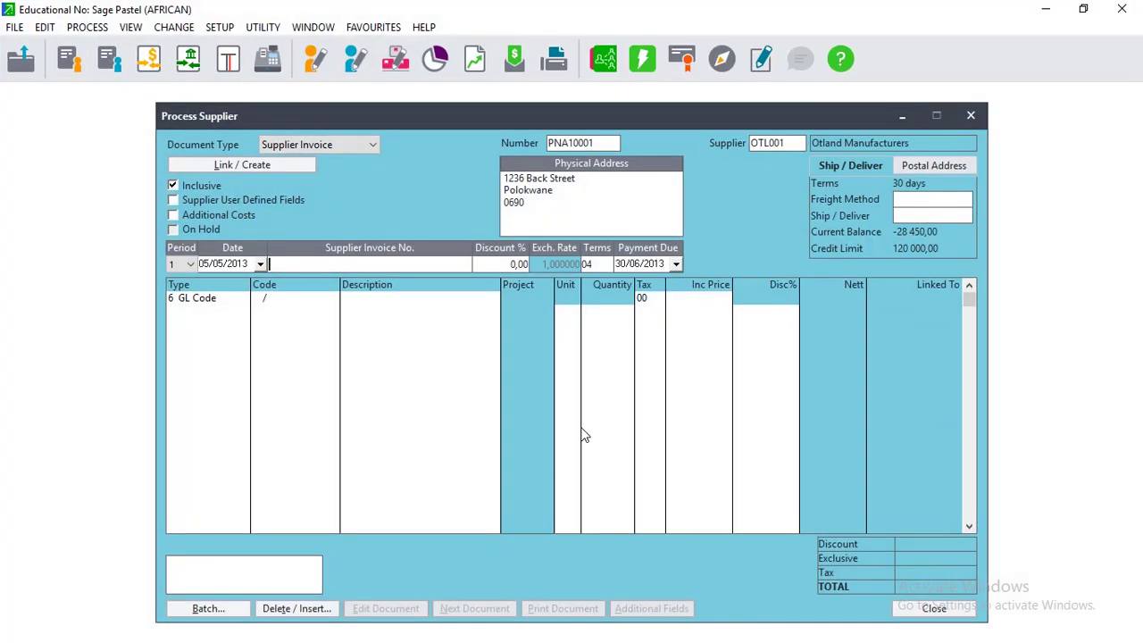
pyautogui.write('SI014')
pyautogui.press('Tab')
pyautogui.click(1047, 8)
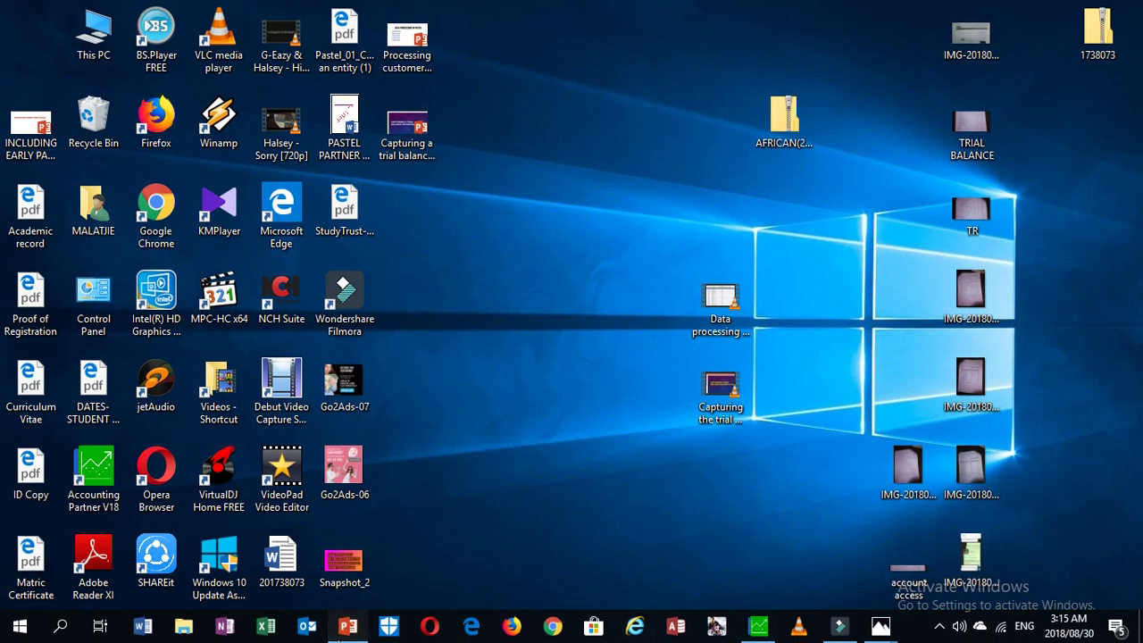
# Step: Recheck the PowerPoint task slide, then bring back the Otland Manufacturers invoice in Pastel
pyautogui.click(348, 627)
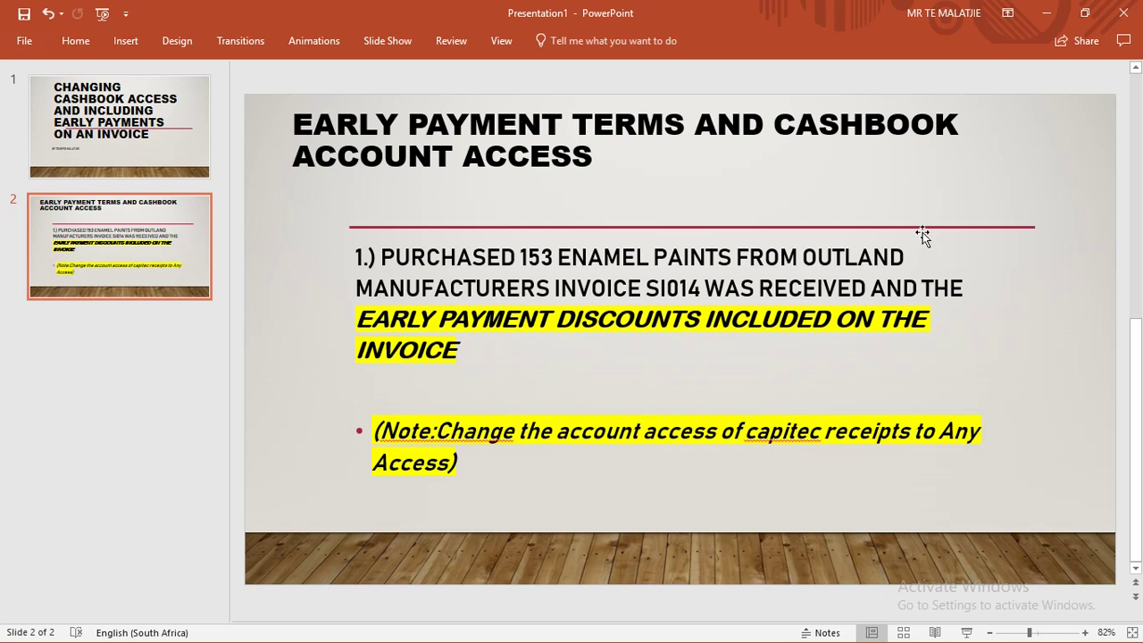
pyautogui.click(1008, 13)
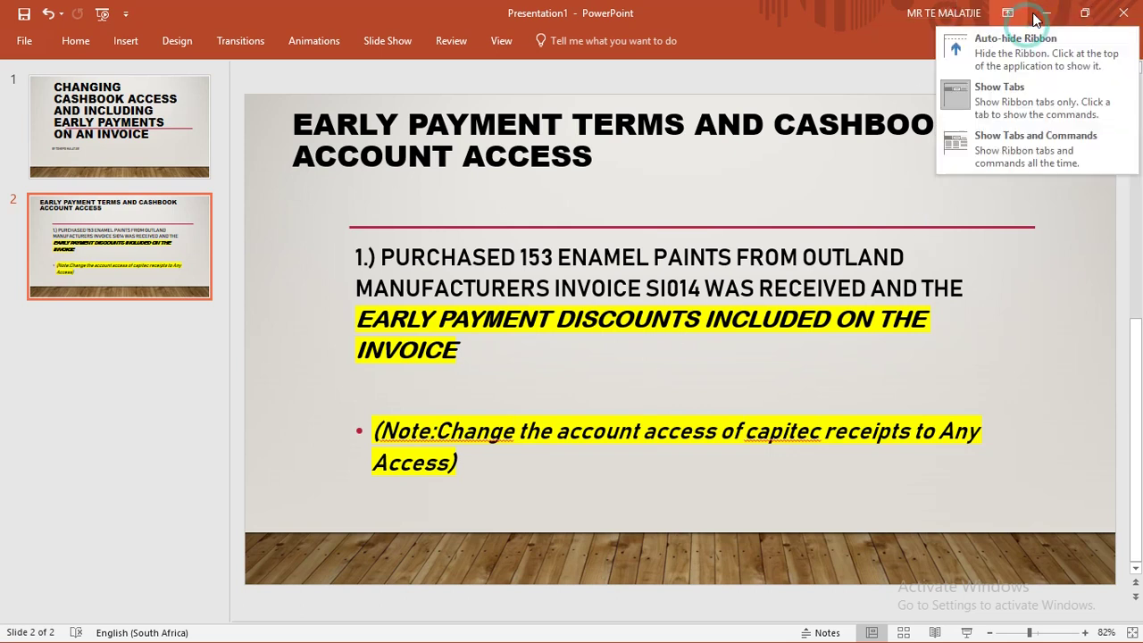
pyautogui.click(1047, 14)
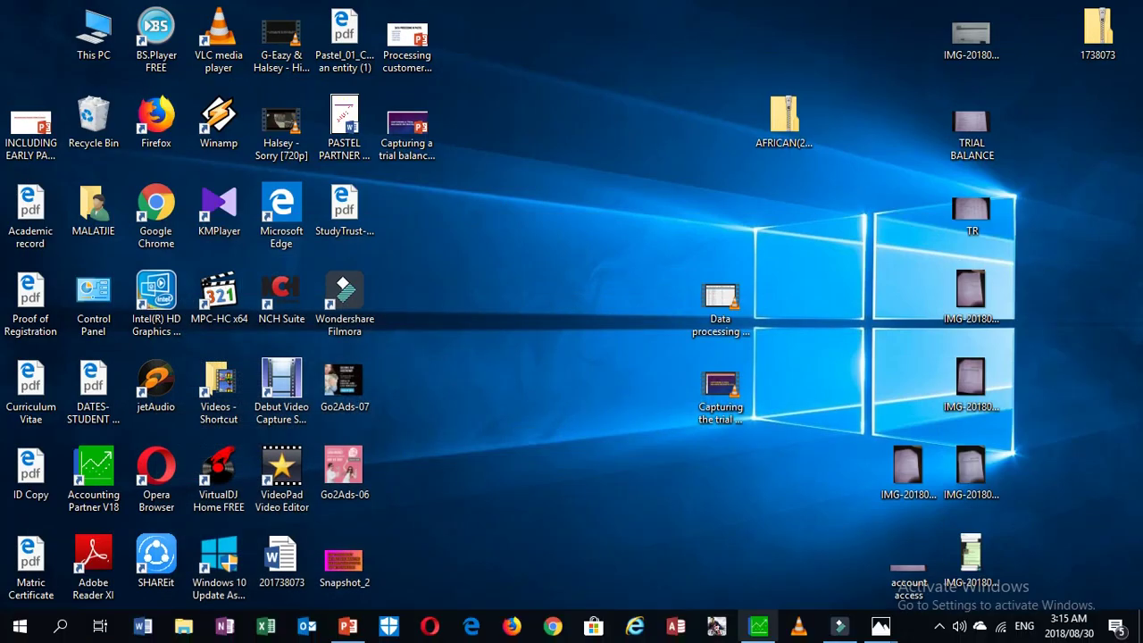
pyautogui.click(758, 630)
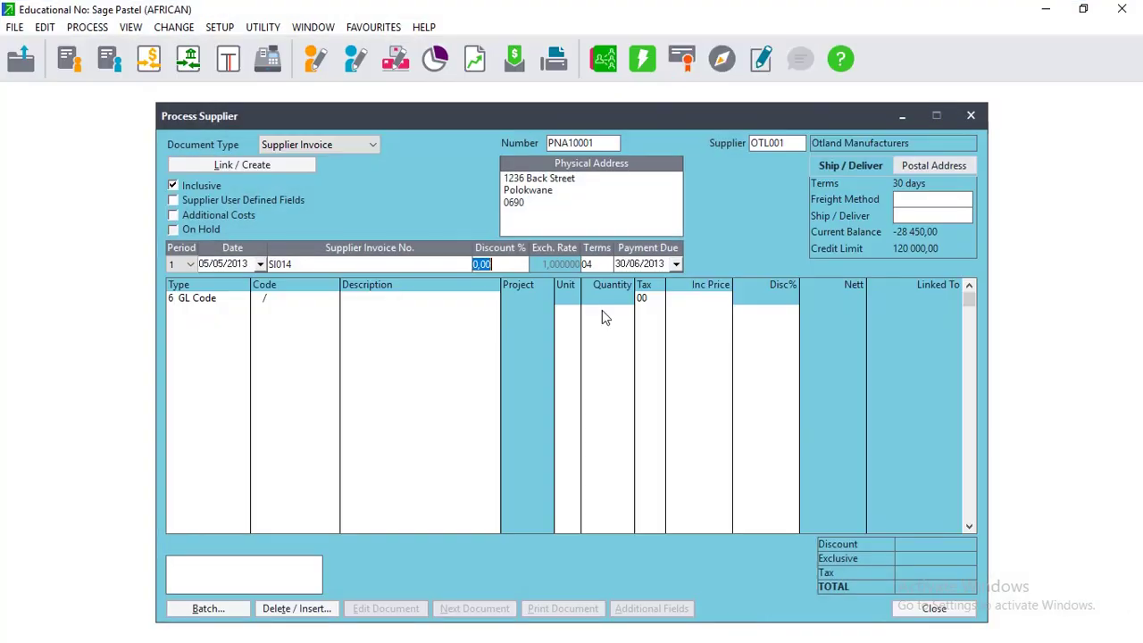
# Step: Check terms 04 (4% within 20 days) and set the invoice discount to 4%
pyautogui.click(590, 266)
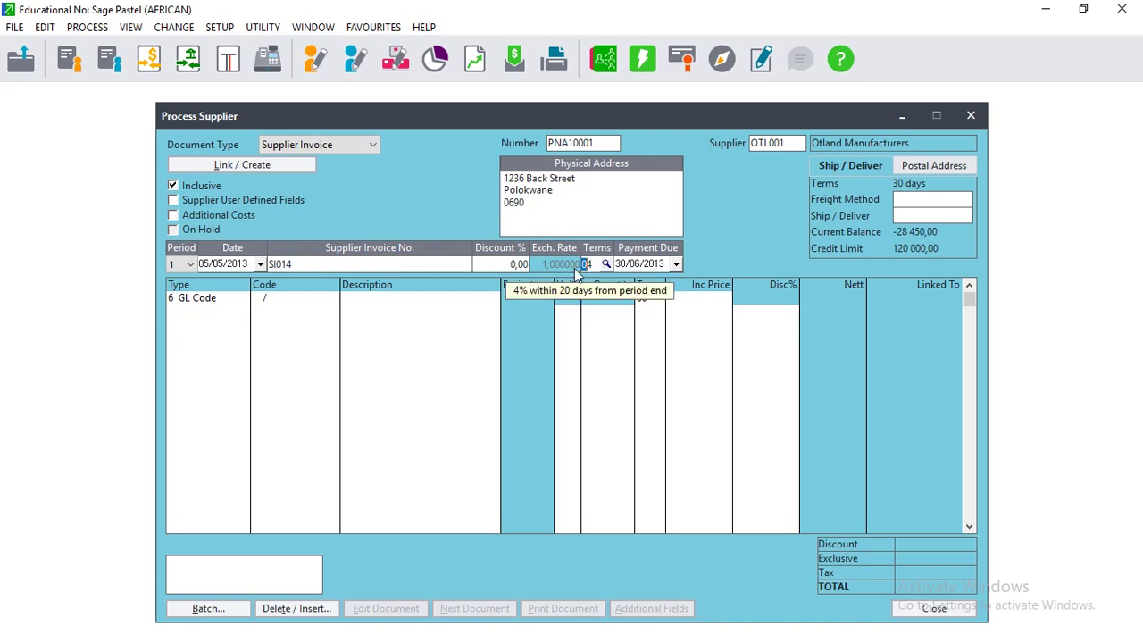
pyautogui.click(526, 265)
pyautogui.write('4')
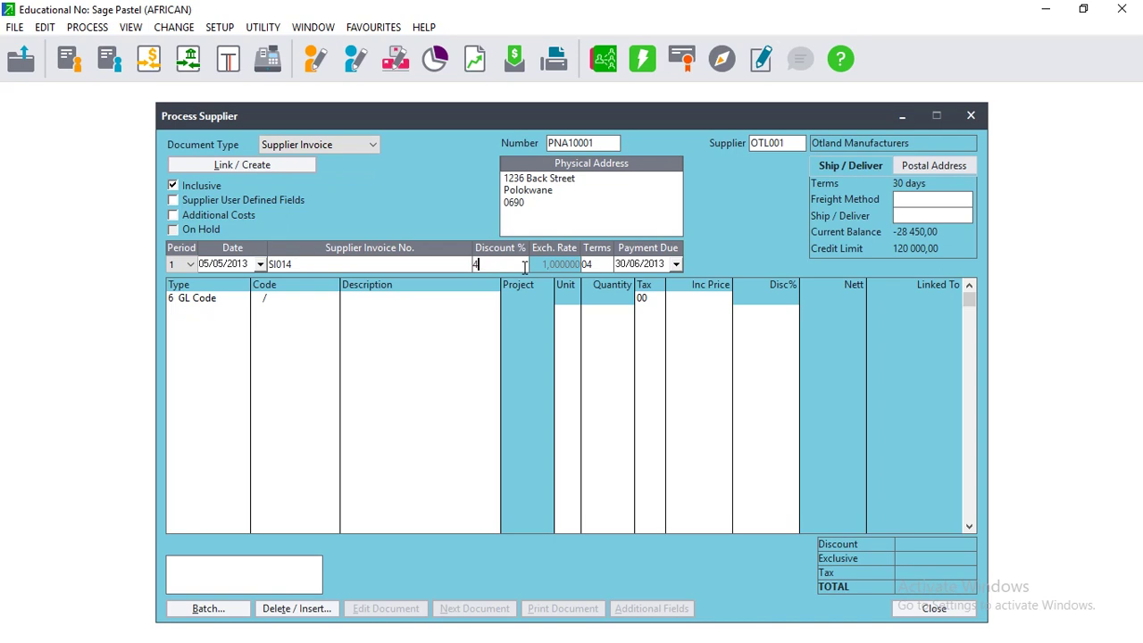
pyautogui.press('Tab')
pyautogui.press('Tab')
pyautogui.press('Tab')
pyautogui.press('Tab')
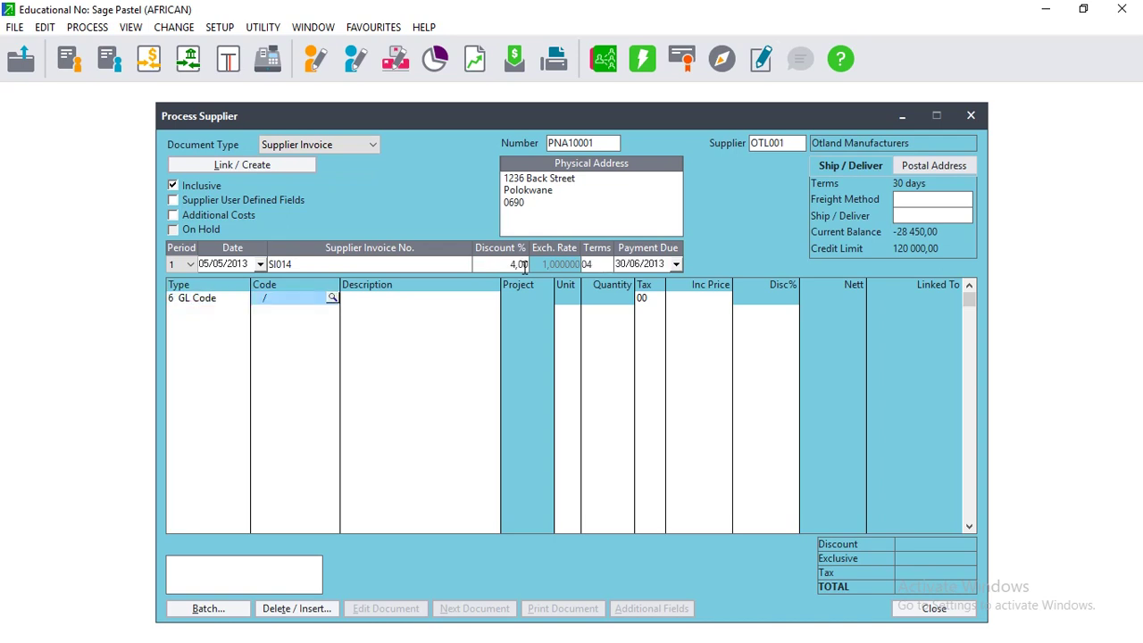
# Step: Set the first invoice line's type to 6 GL Code, then minimise Pastel
pyautogui.click(246, 301)
pyautogui.click(243, 299)
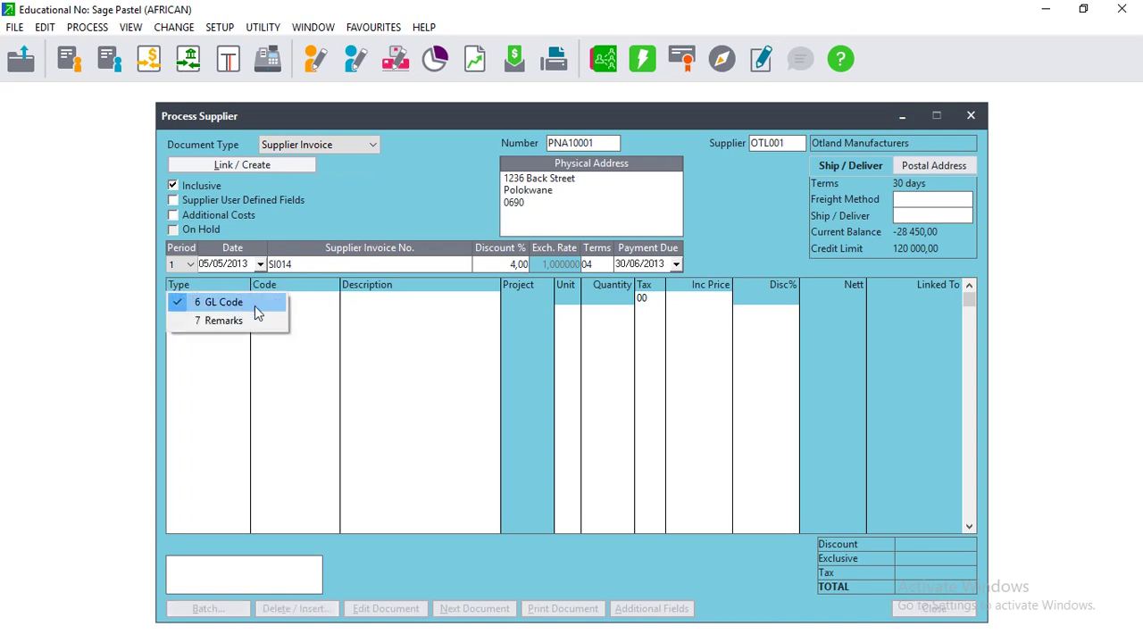
pyautogui.click(255, 305)
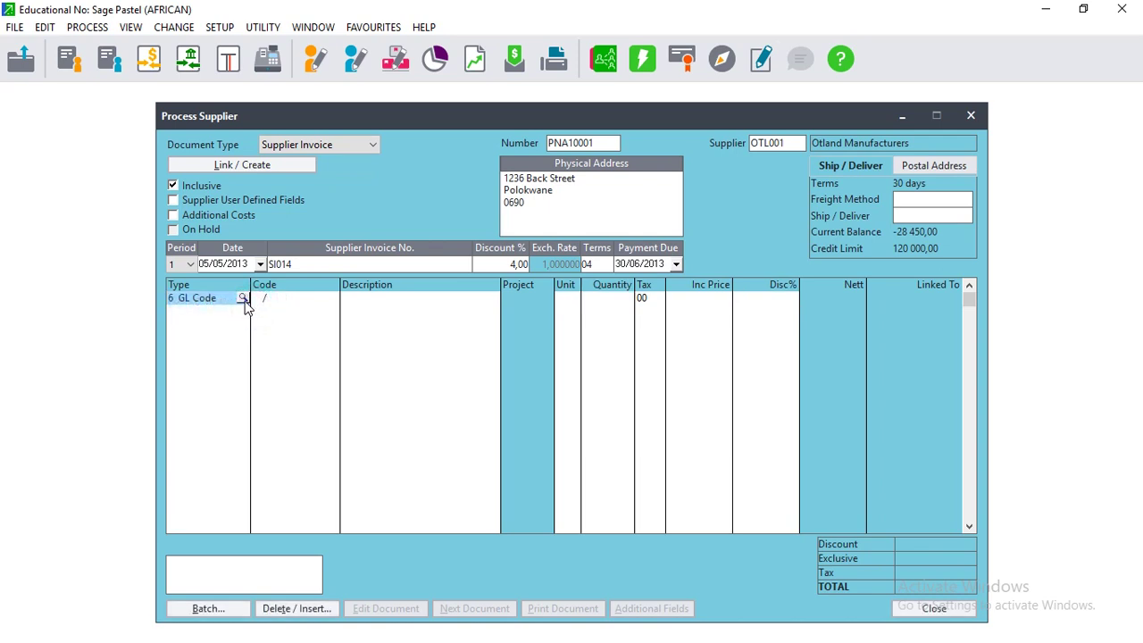
pyautogui.click(243, 299)
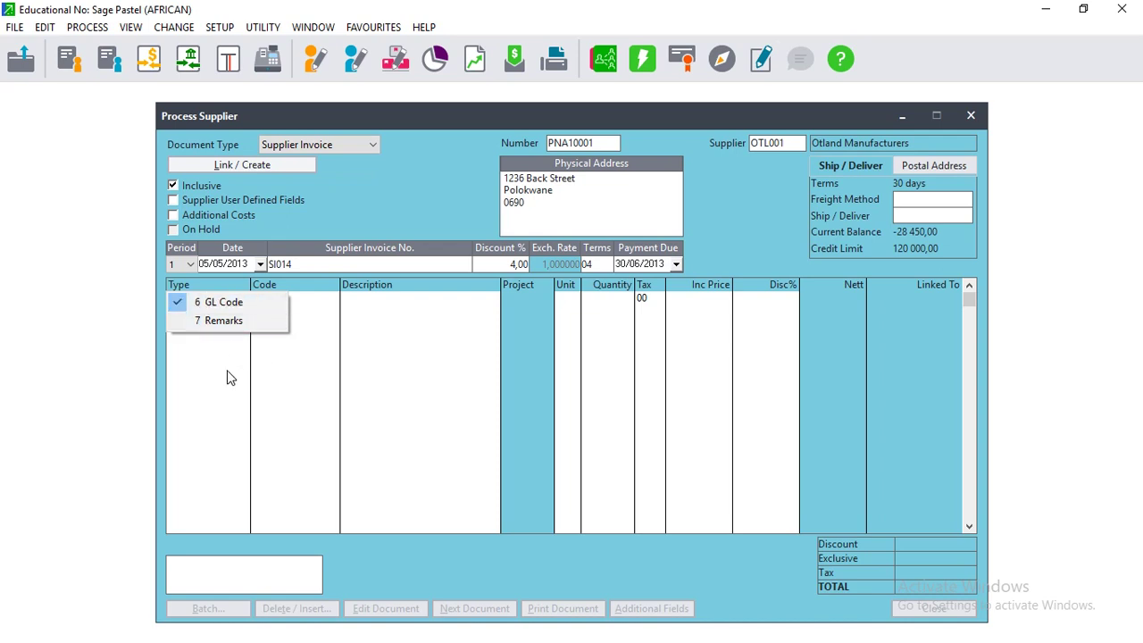
pyautogui.click(1046, 9)
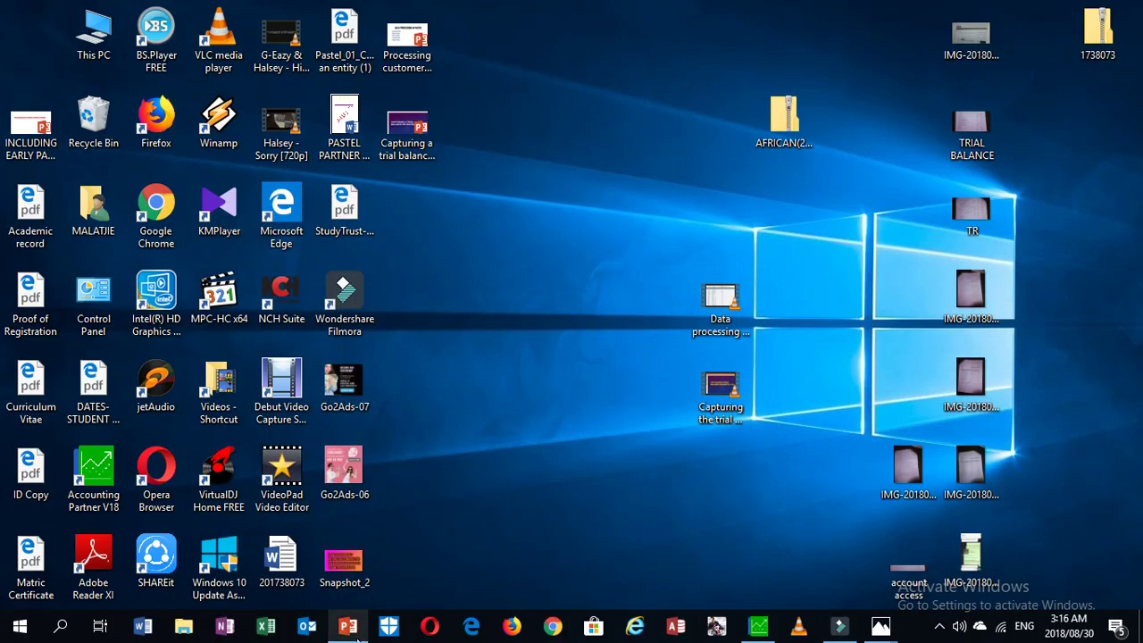
# Step: Reread the slide on SI014 and the Capitec receipts note, then return to Process Supplier
pyautogui.click(357, 635)
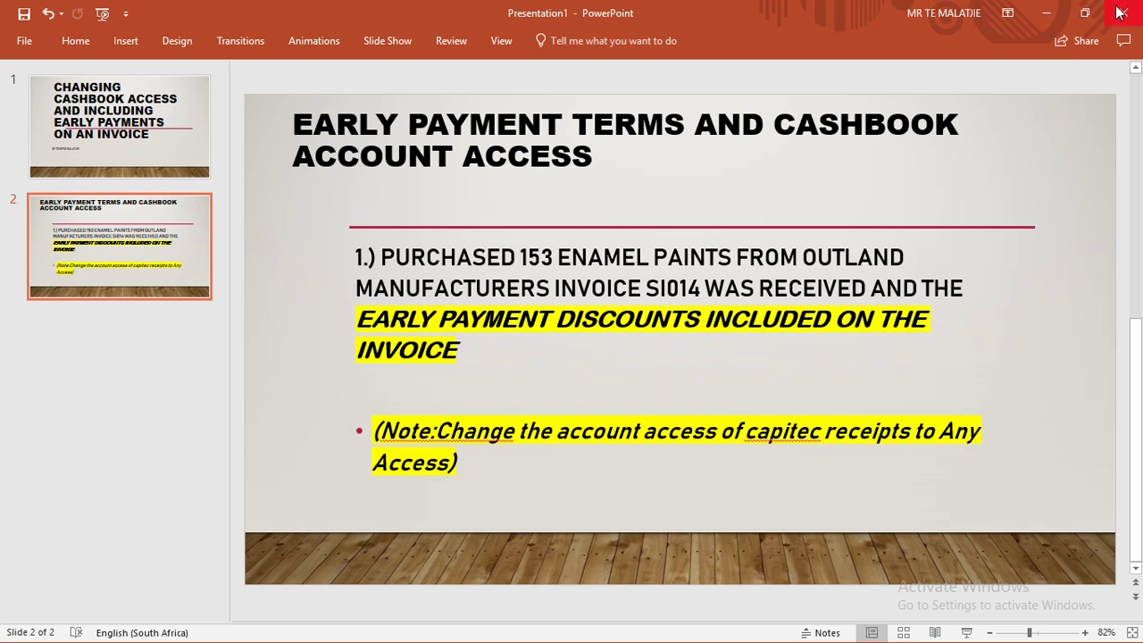
pyautogui.click(1058, 20)
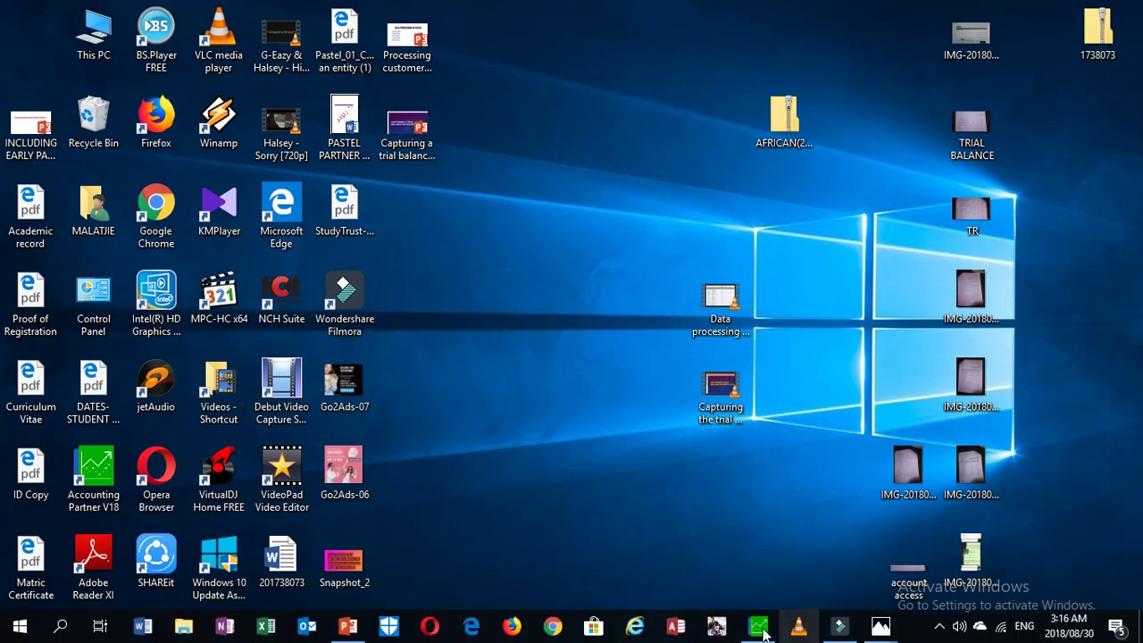
pyautogui.click(757, 631)
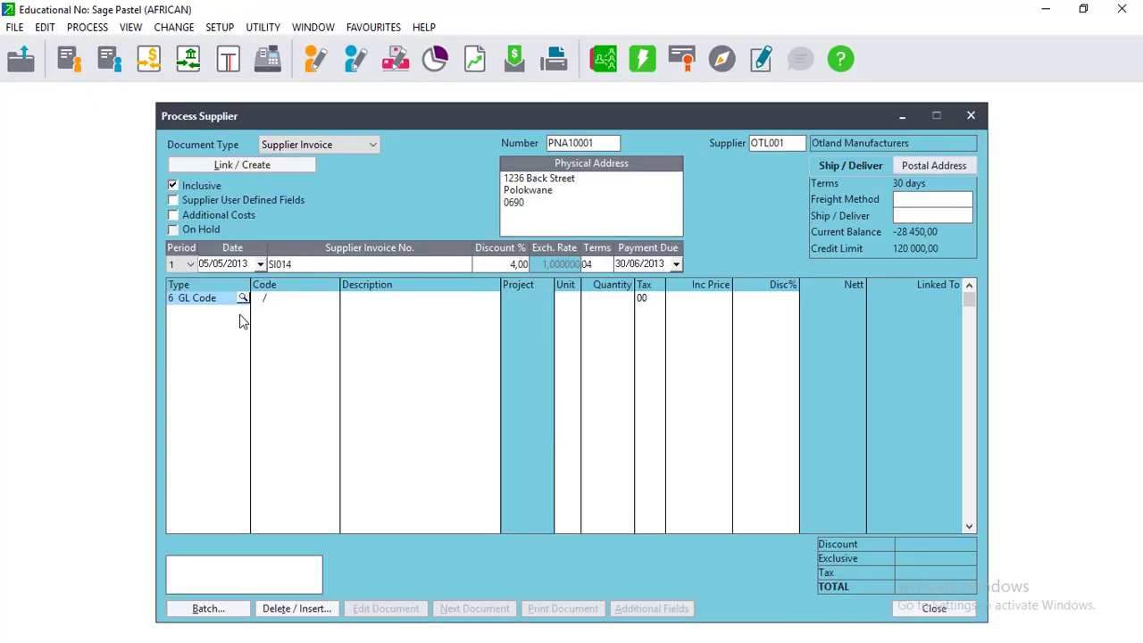
# Step: Confirm the first line stays 6 GL Code, then switch to the enamel paints task slide
pyautogui.click(244, 301)
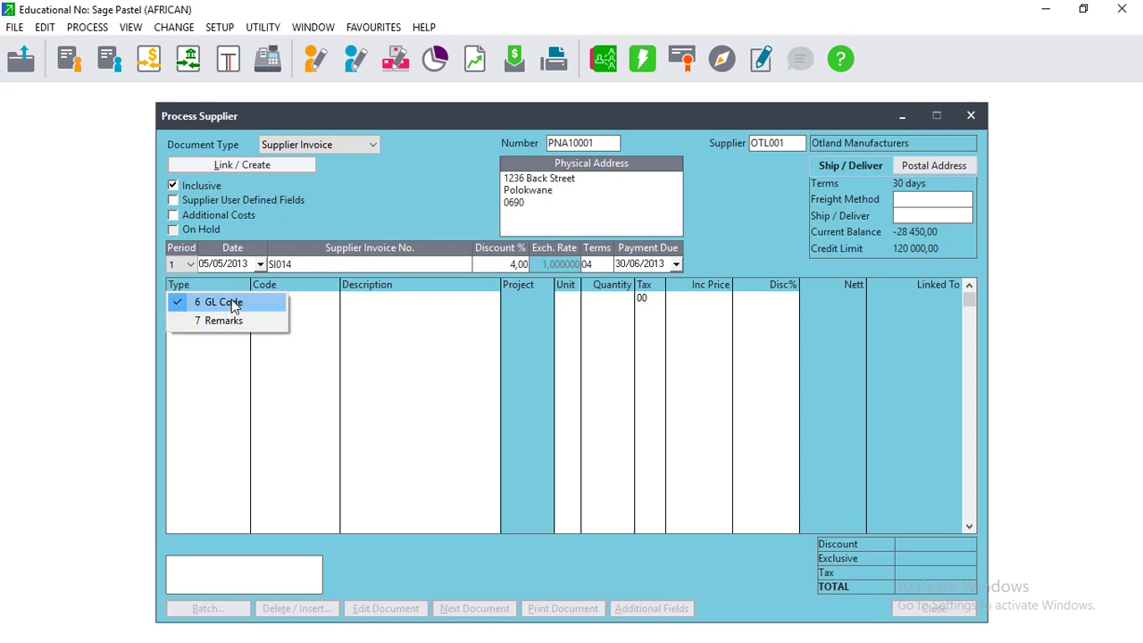
pyautogui.click(200, 360)
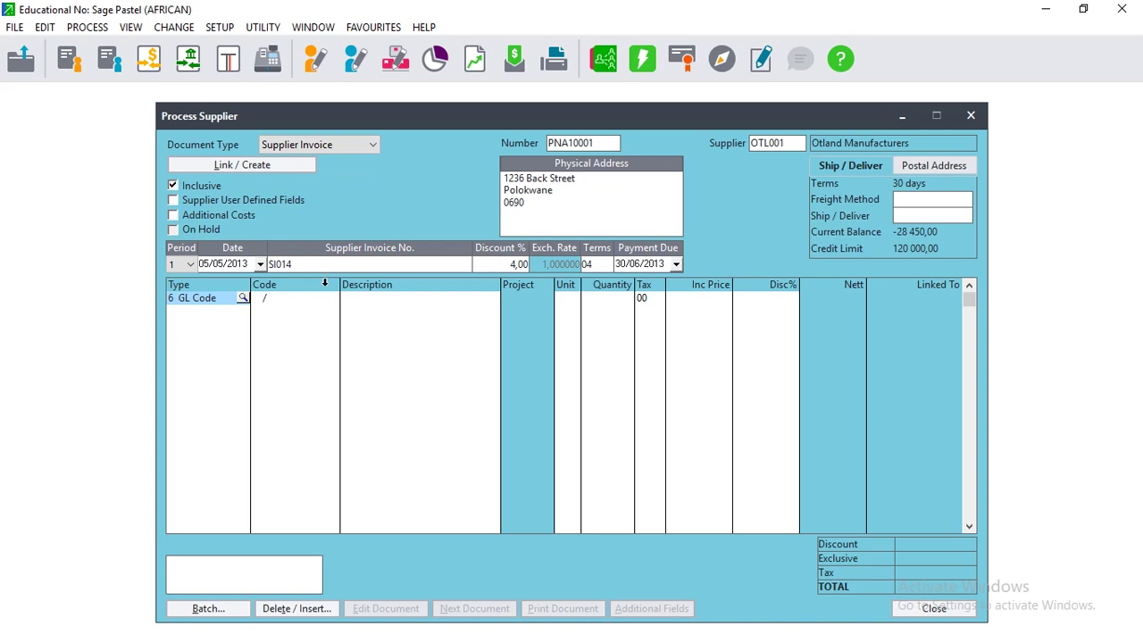
pyautogui.click(242, 301)
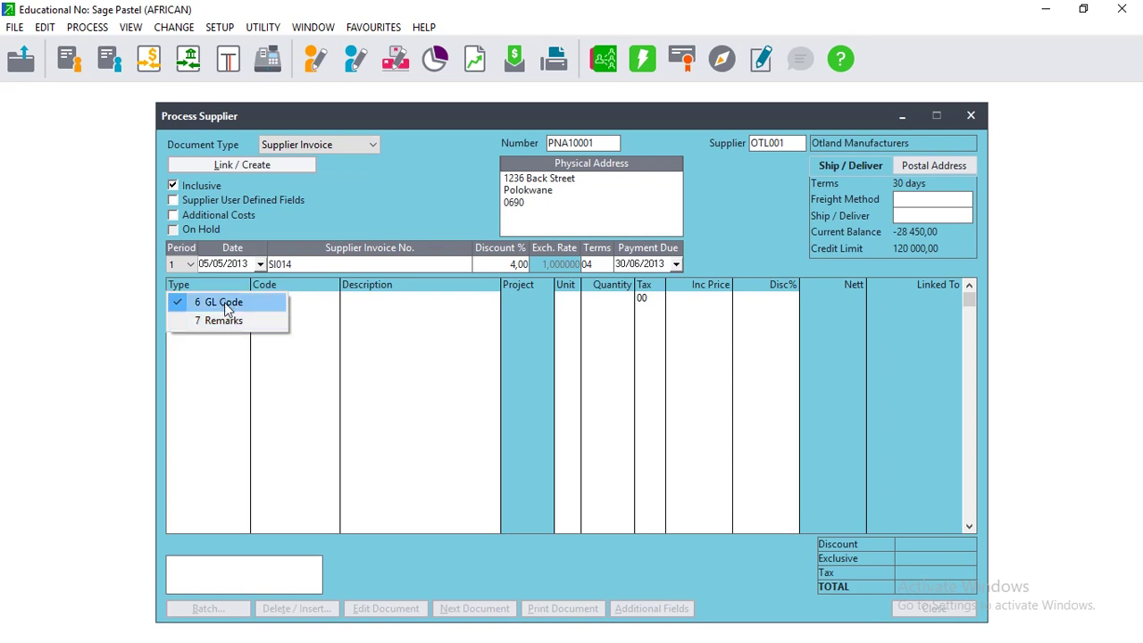
pyautogui.click(214, 355)
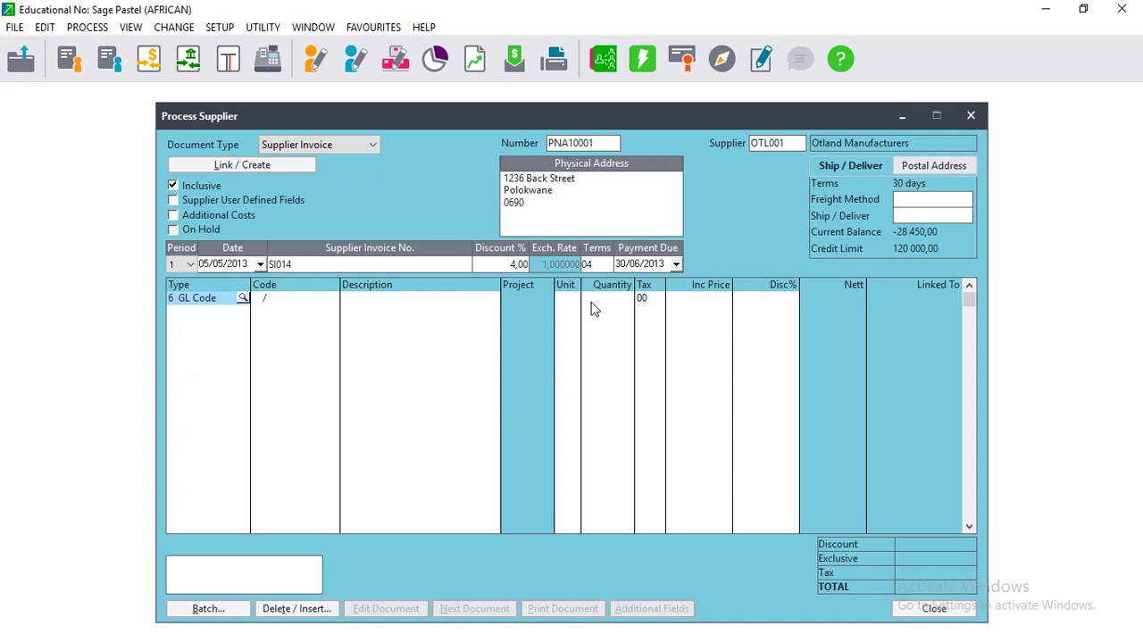
pyautogui.click(1040, 8)
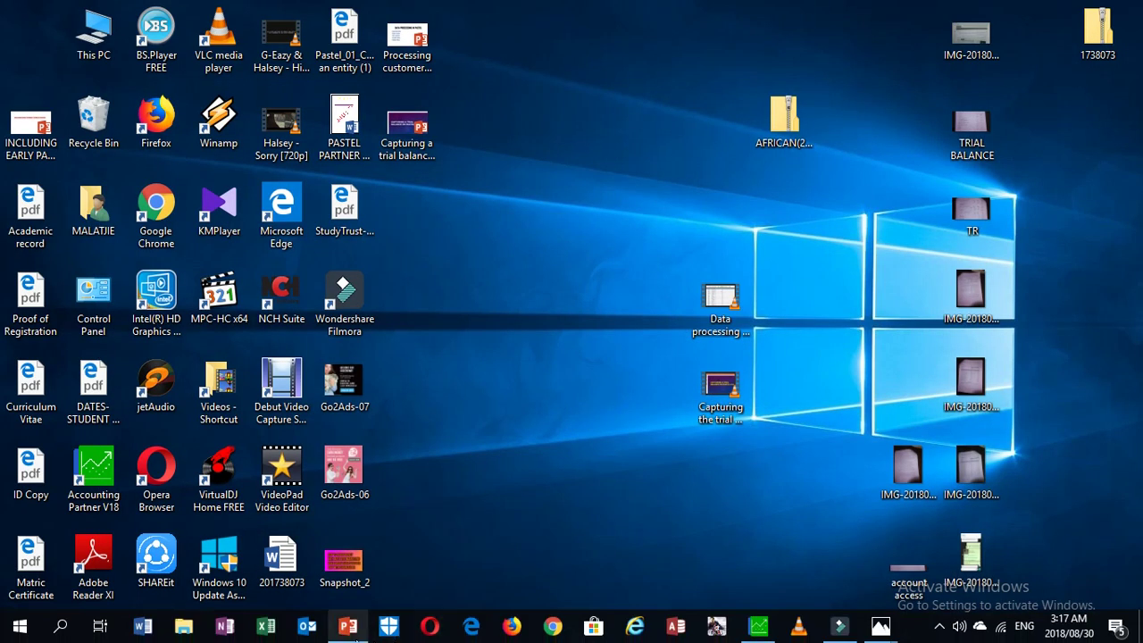
pyautogui.click(348, 627)
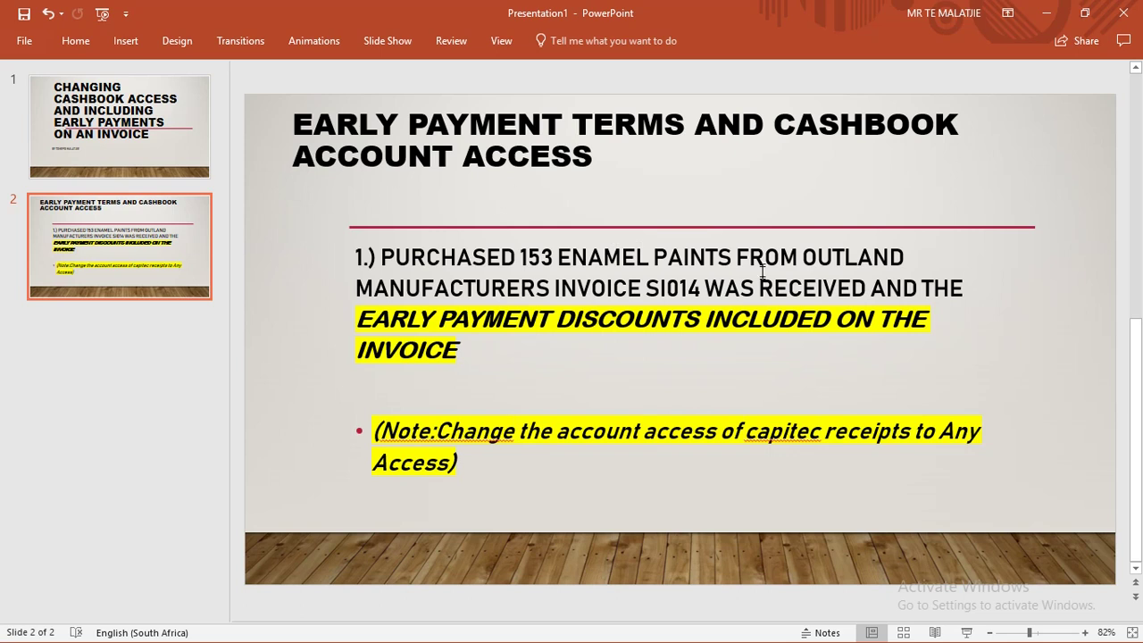
# Step: Minimise PowerPoint and restore the SI014 Process Supplier invoice in Pastel
pyautogui.click(1052, 25)
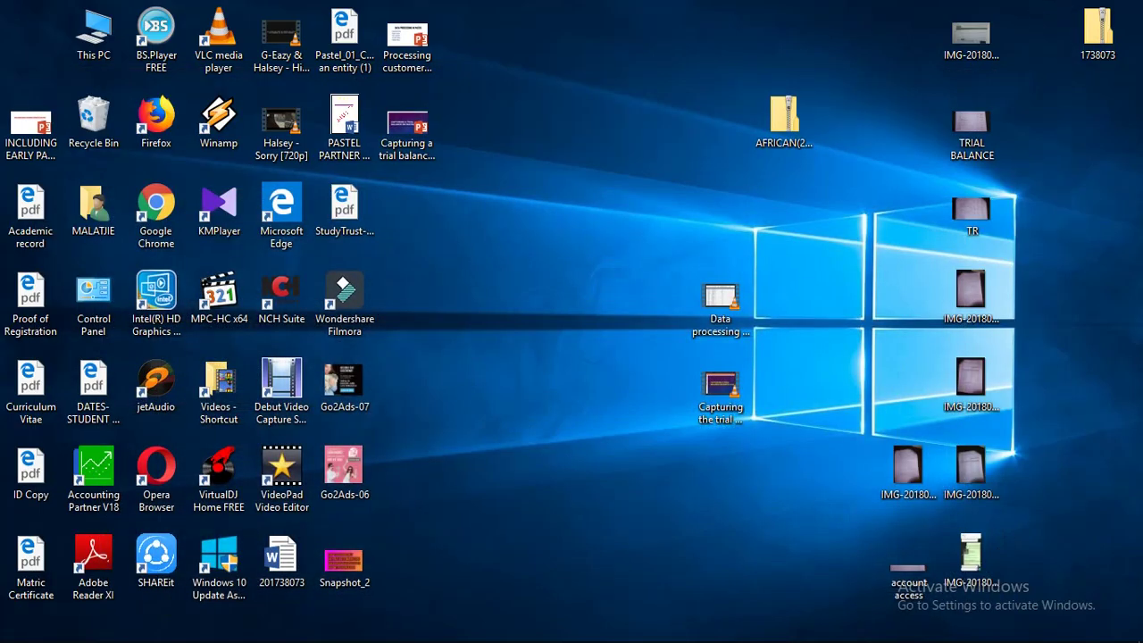
pyautogui.click(751, 630)
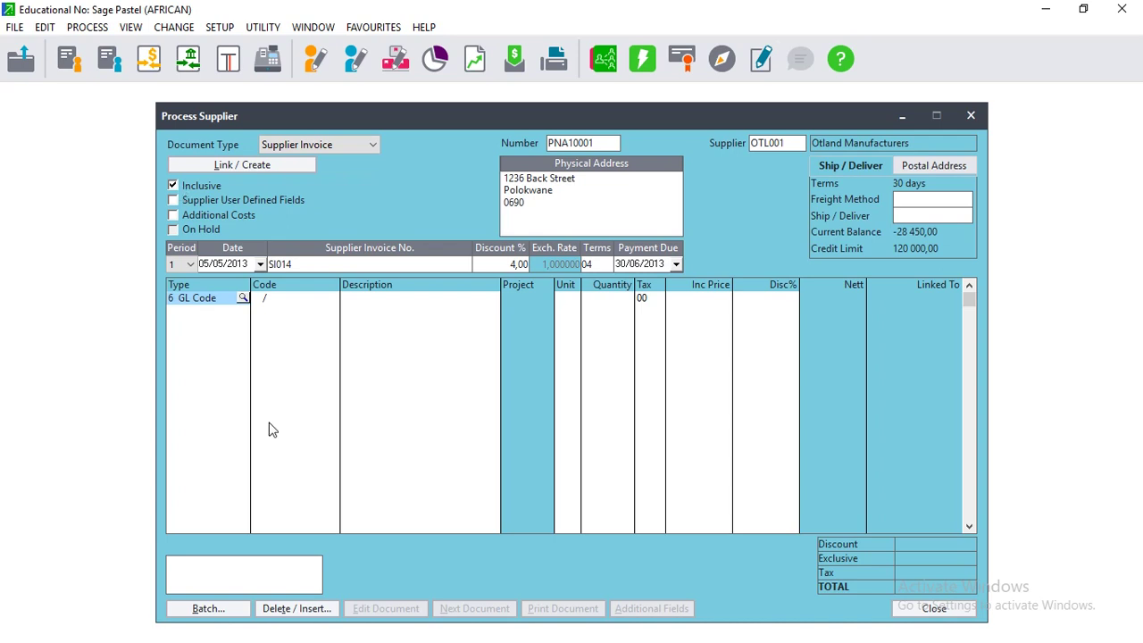
# Step: Close the Process Supplier invoice window without using Batch options, then minimise Pastel
pyautogui.click(245, 610)
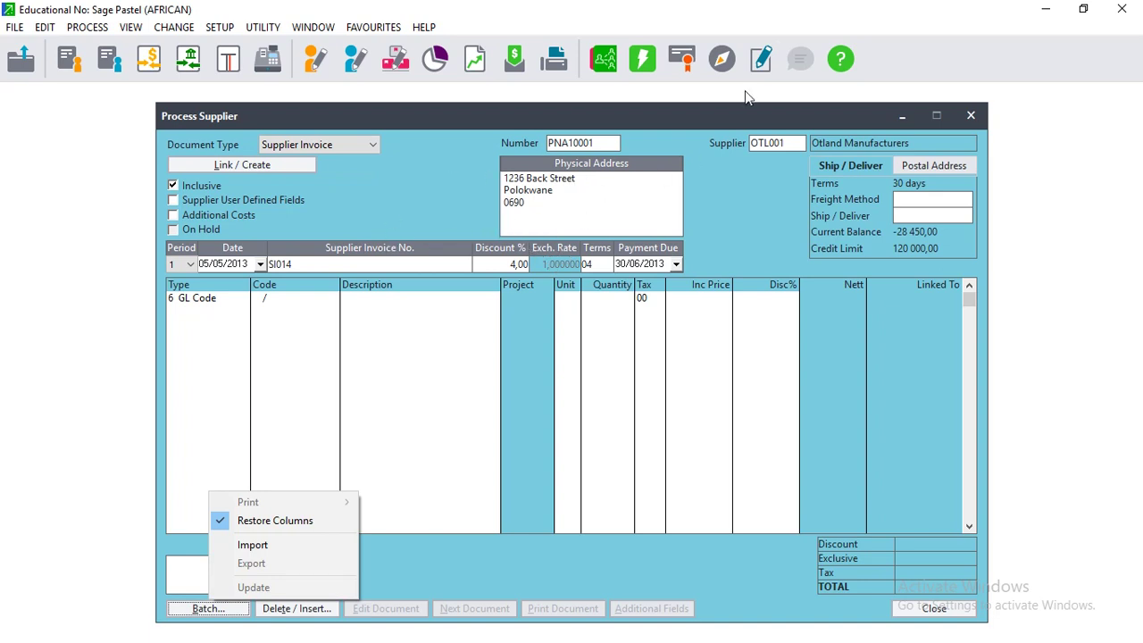
pyautogui.click(969, 118)
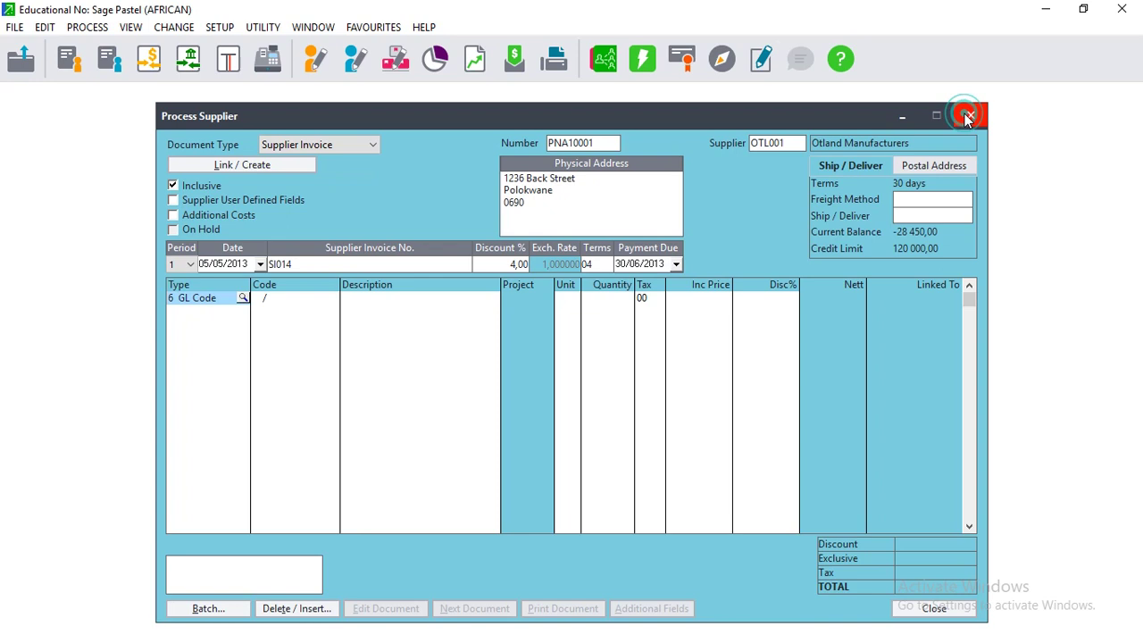
pyautogui.click(969, 118)
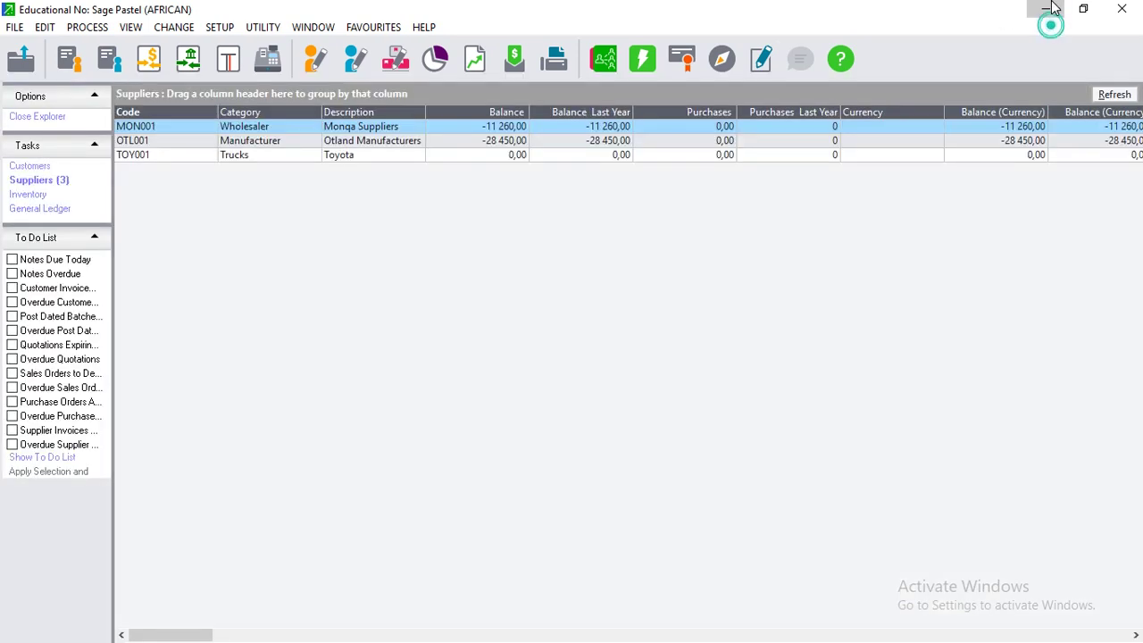
pyautogui.click(1047, 11)
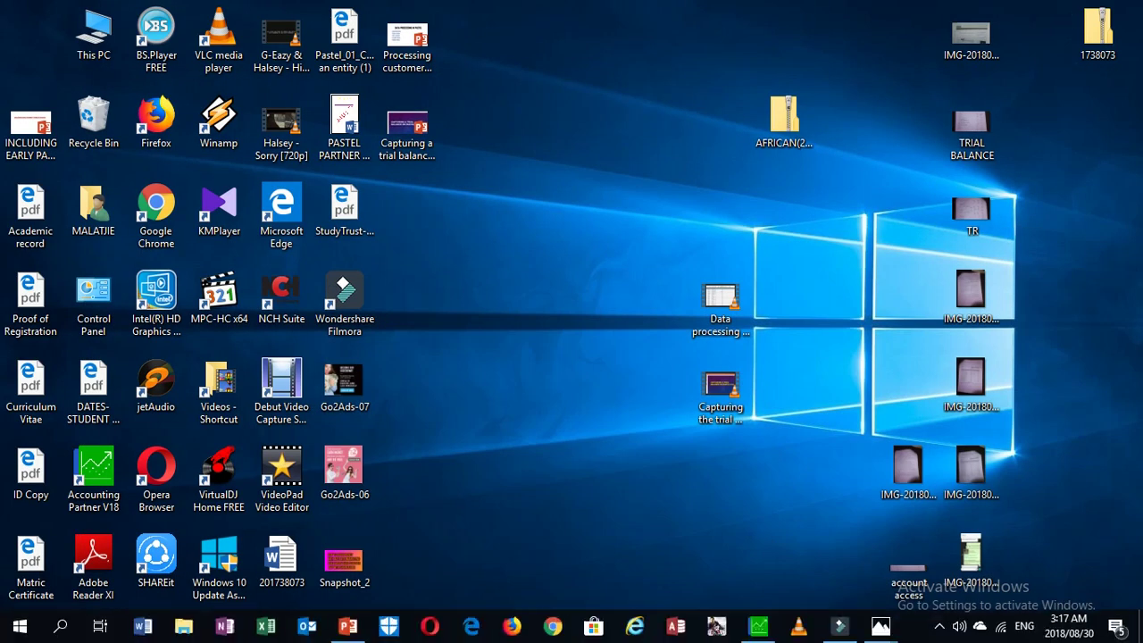
# Step: Reread PowerPoint slide 2's Capitec receipts access note, then return to Pastel's Suppliers list
pyautogui.click(355, 630)
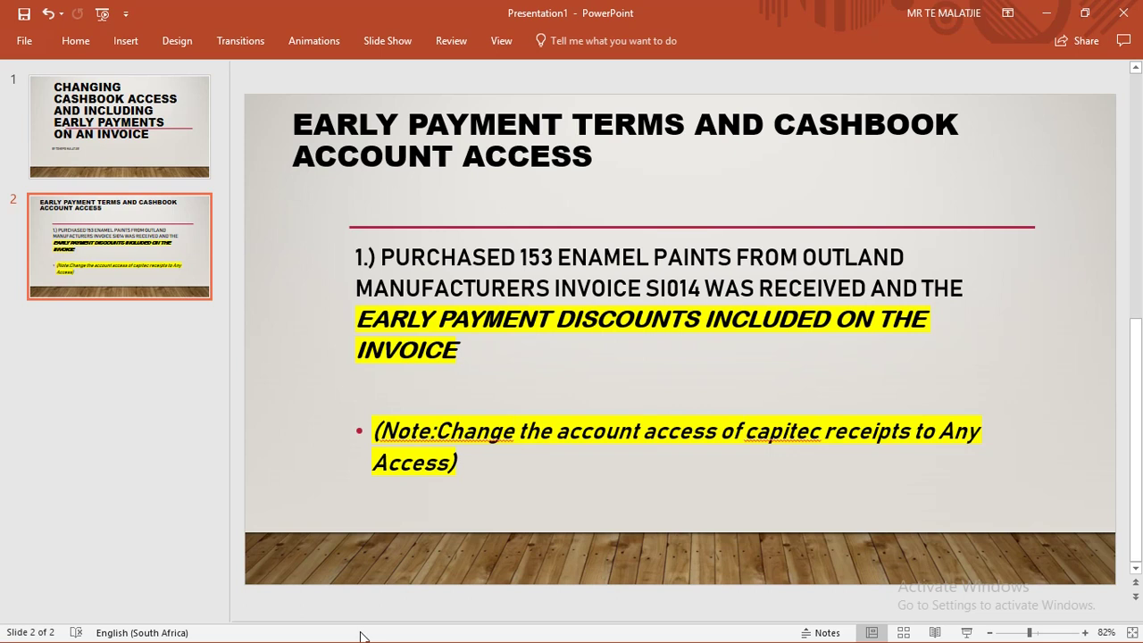
pyautogui.click(1048, 12)
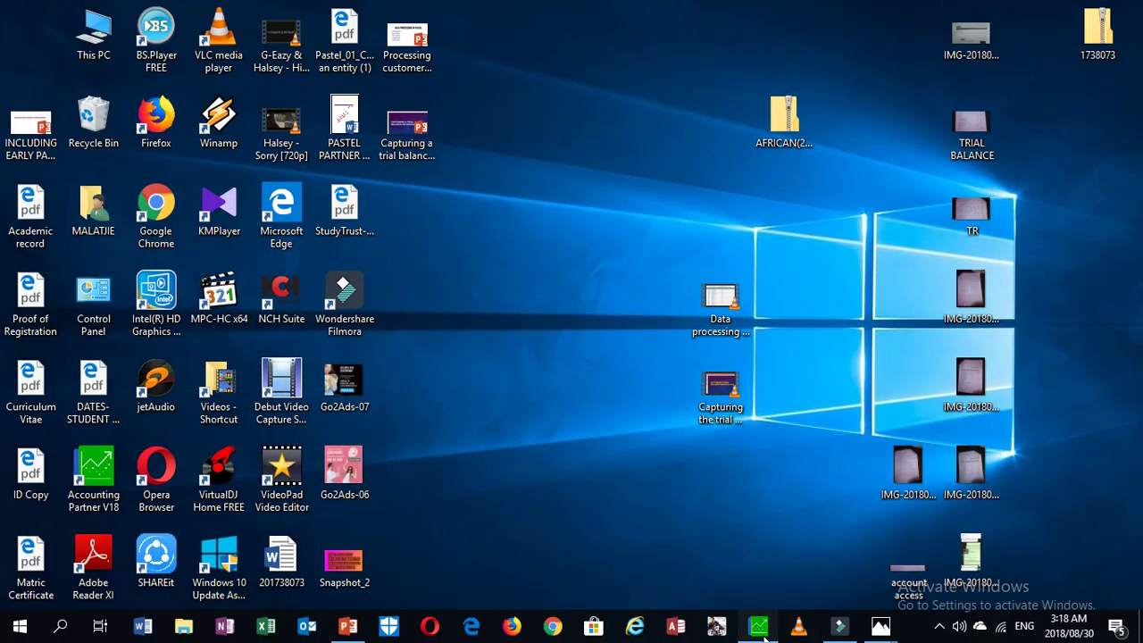
pyautogui.click(761, 632)
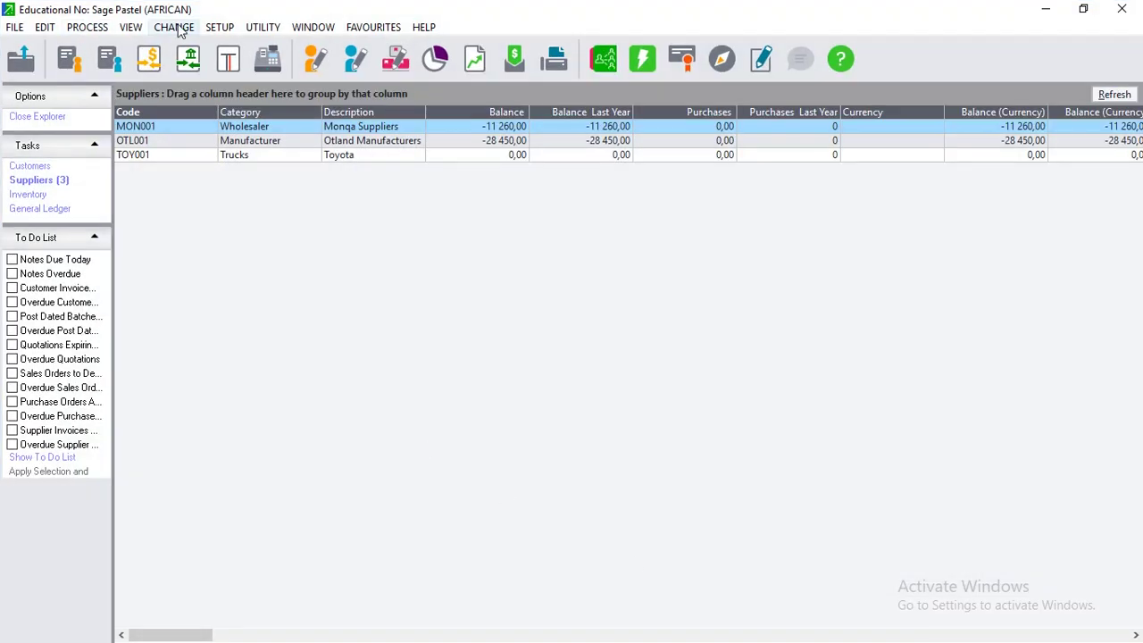
# Step: Launch Auto Setup from the Setup menu
pyautogui.click(221, 28)
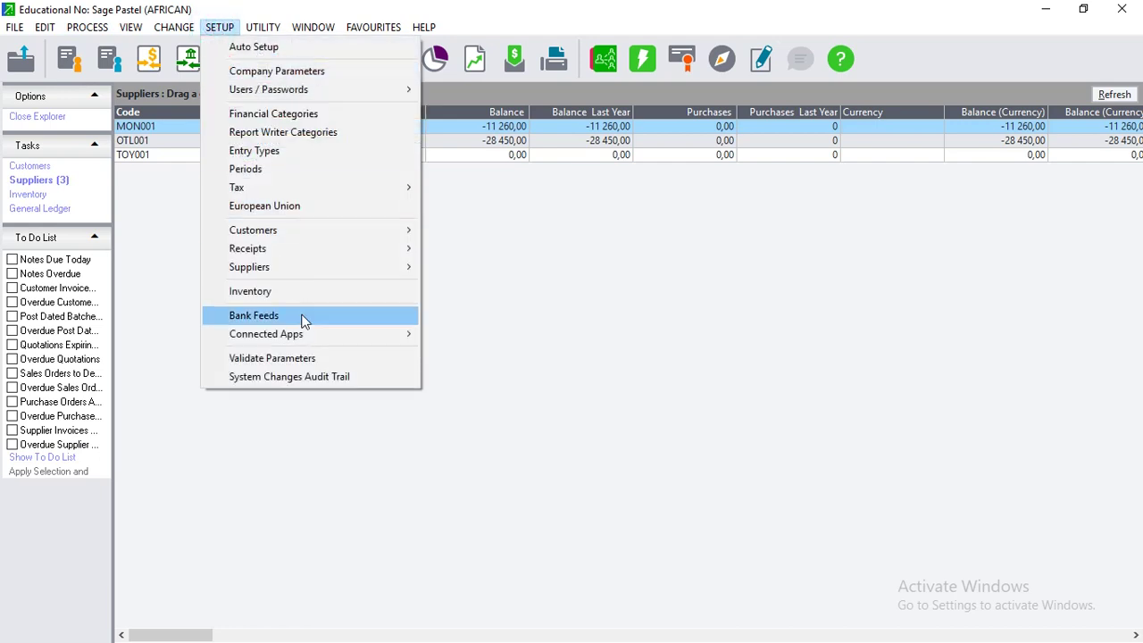
pyautogui.moveTo(247, 191)
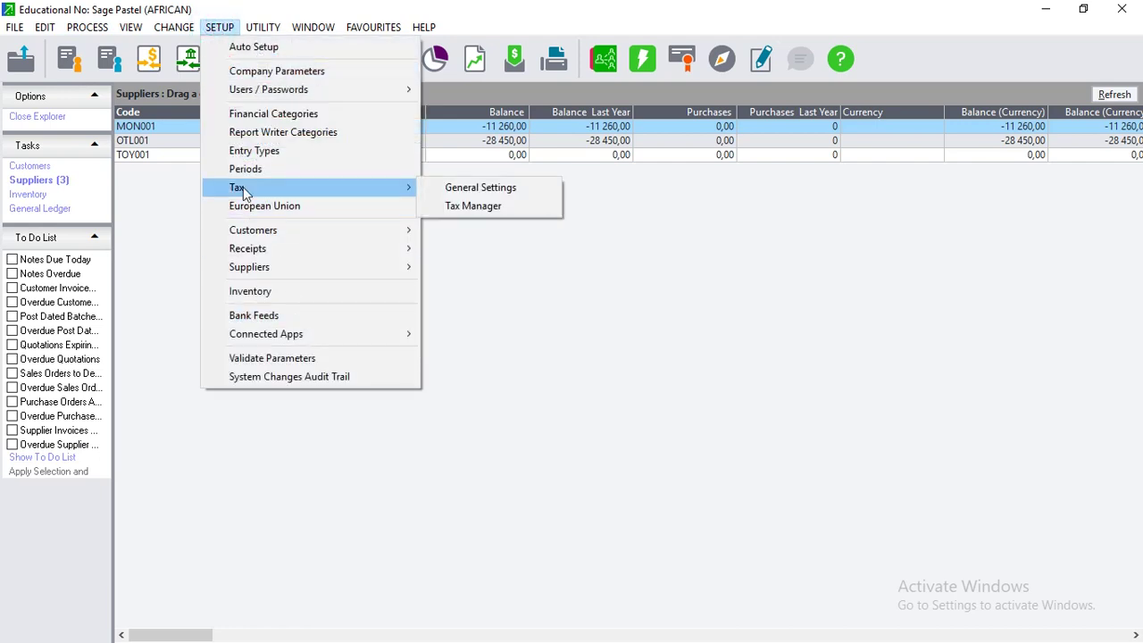
pyautogui.click(246, 49)
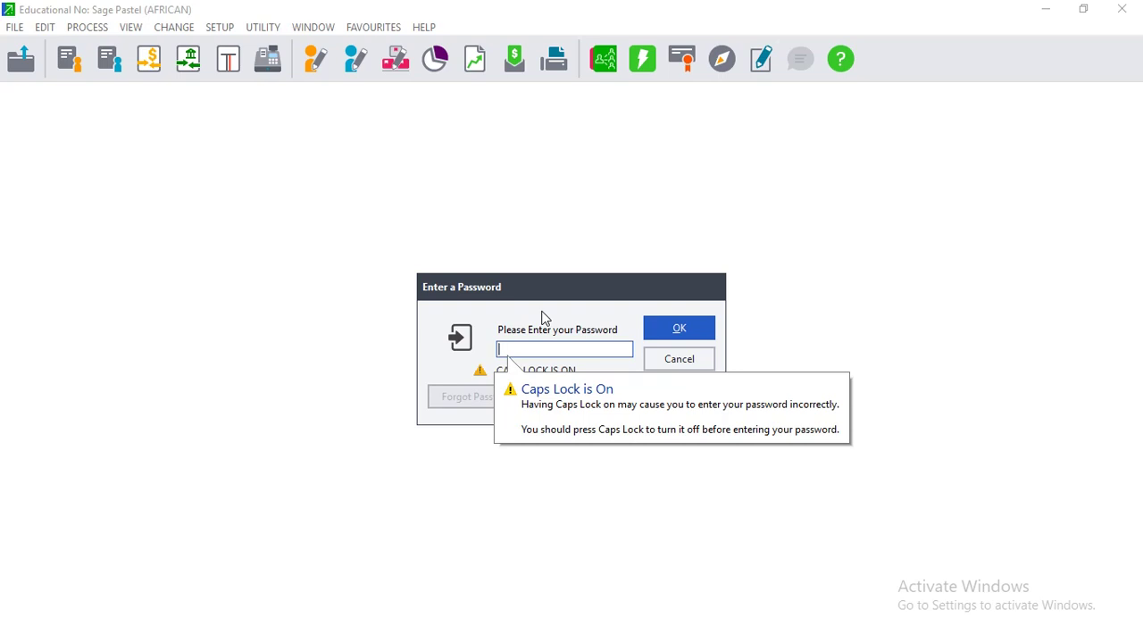
# Step: Enter the setup password to reach the Company Parameters window
pyautogui.press('capslock')
pyautogui.write('aaaaaa')
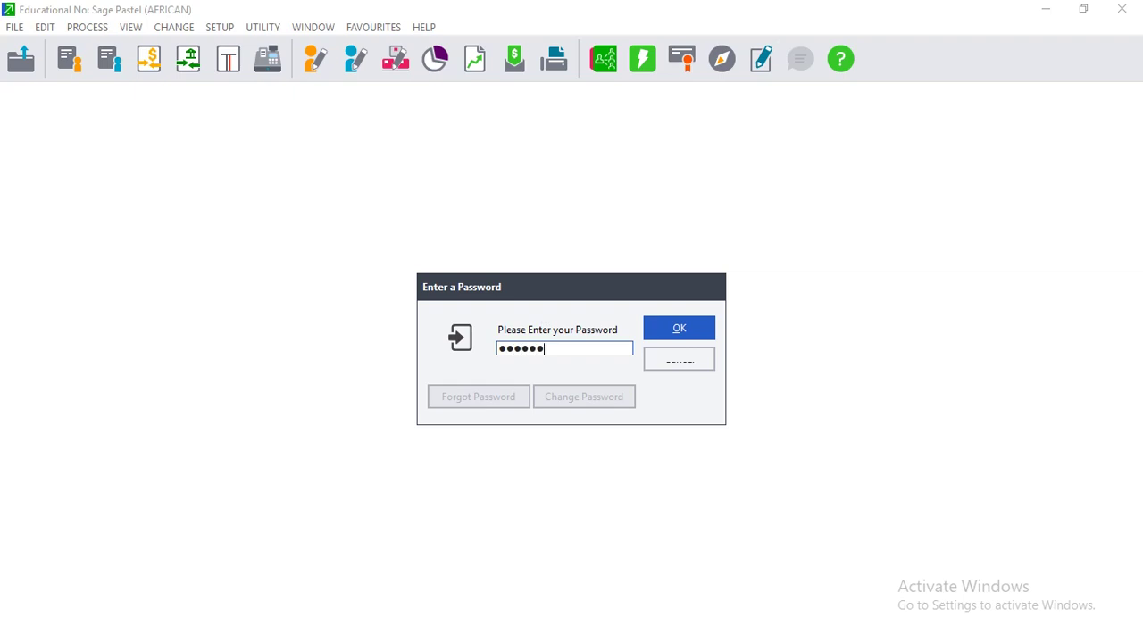
pyautogui.press('capslock')
pyautogui.write('AA')
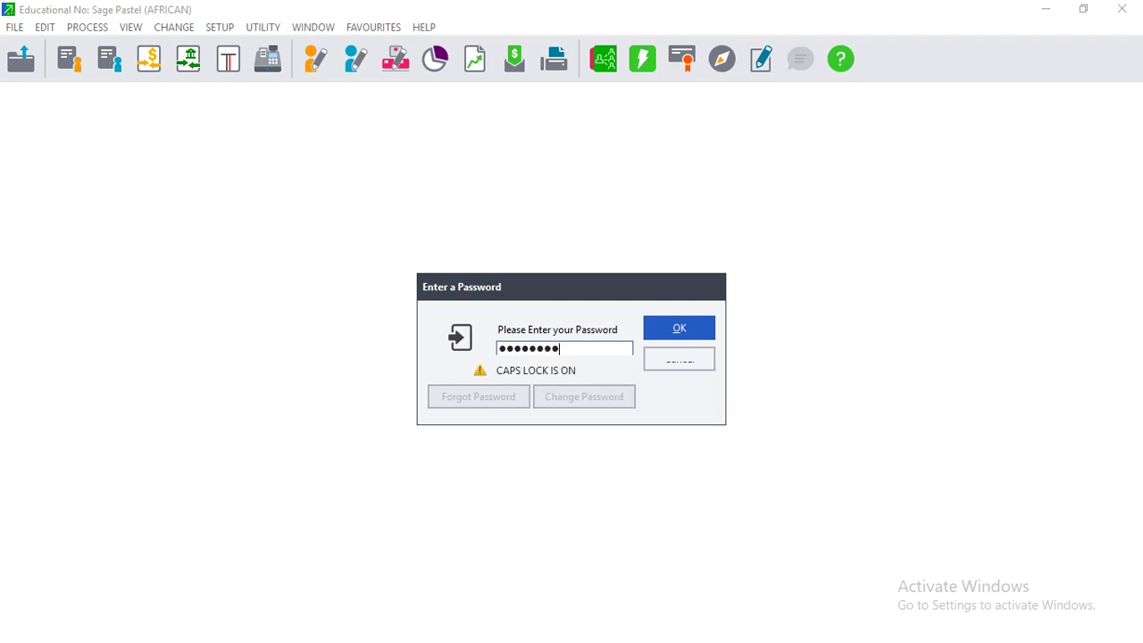
pyautogui.write('AAAA')
pyautogui.click(679, 328)
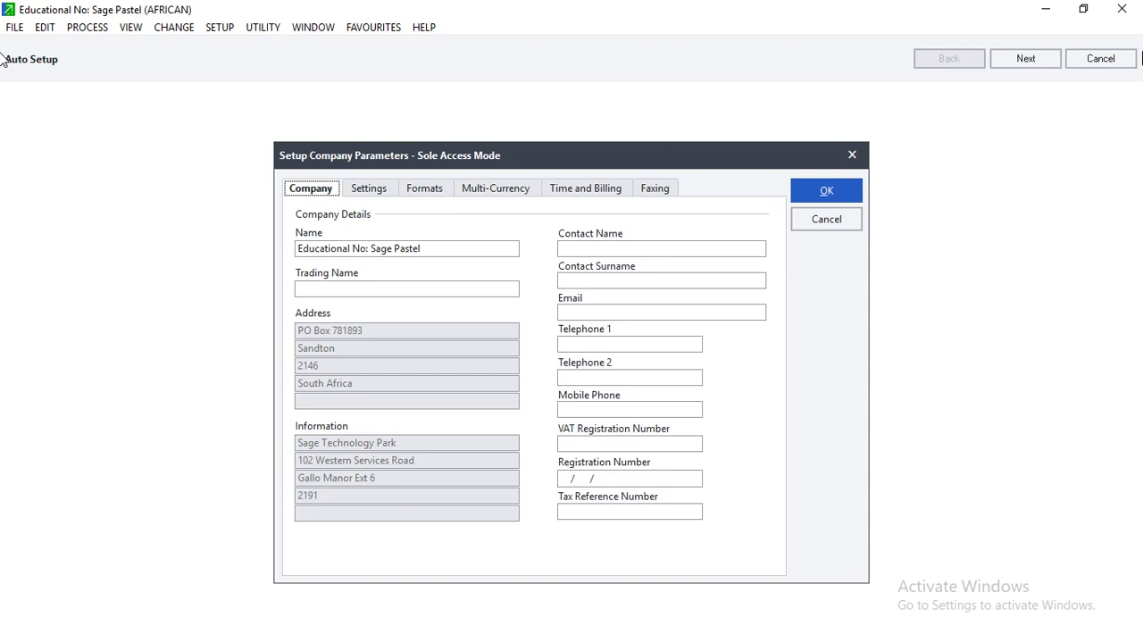
# Step: Skip Company Parameters and Financial Categories to reach Setup Entry Types
pyautogui.click(1039, 56)
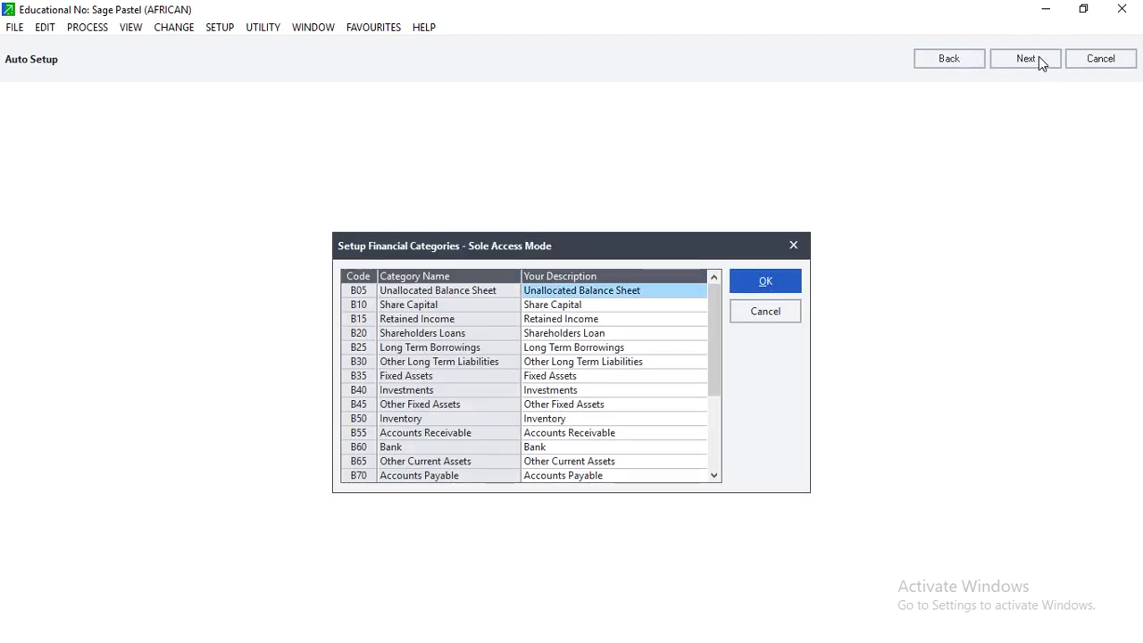
pyautogui.click(1039, 57)
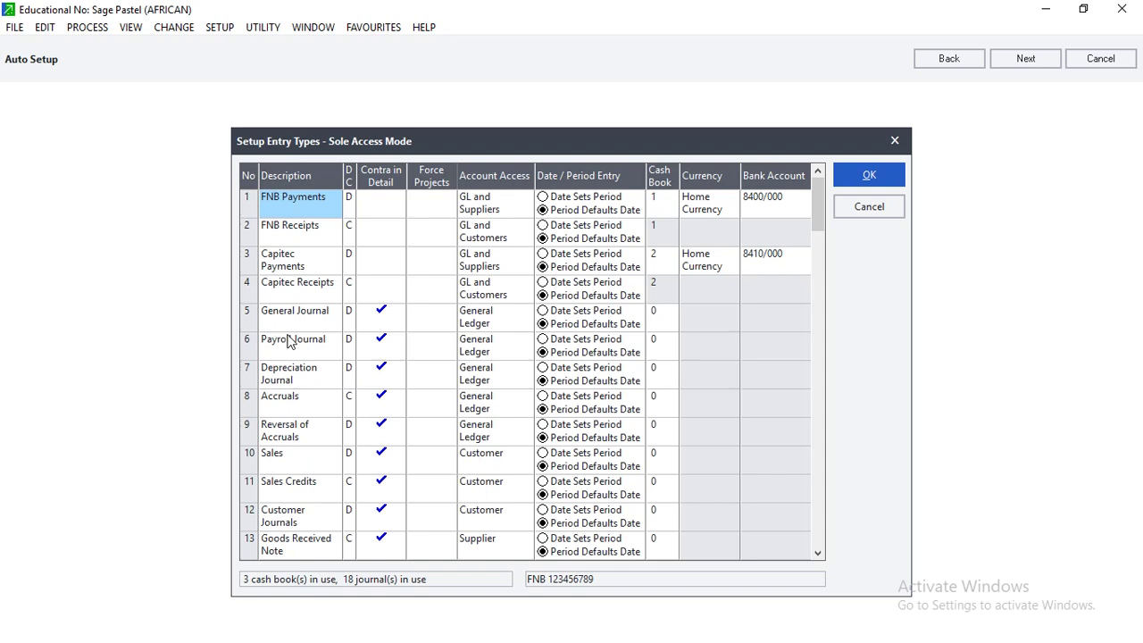
# Step: Try Customer, Supplier and General Ledger as Capitec Receipts' Account Access in row 4
pyautogui.click(301, 301)
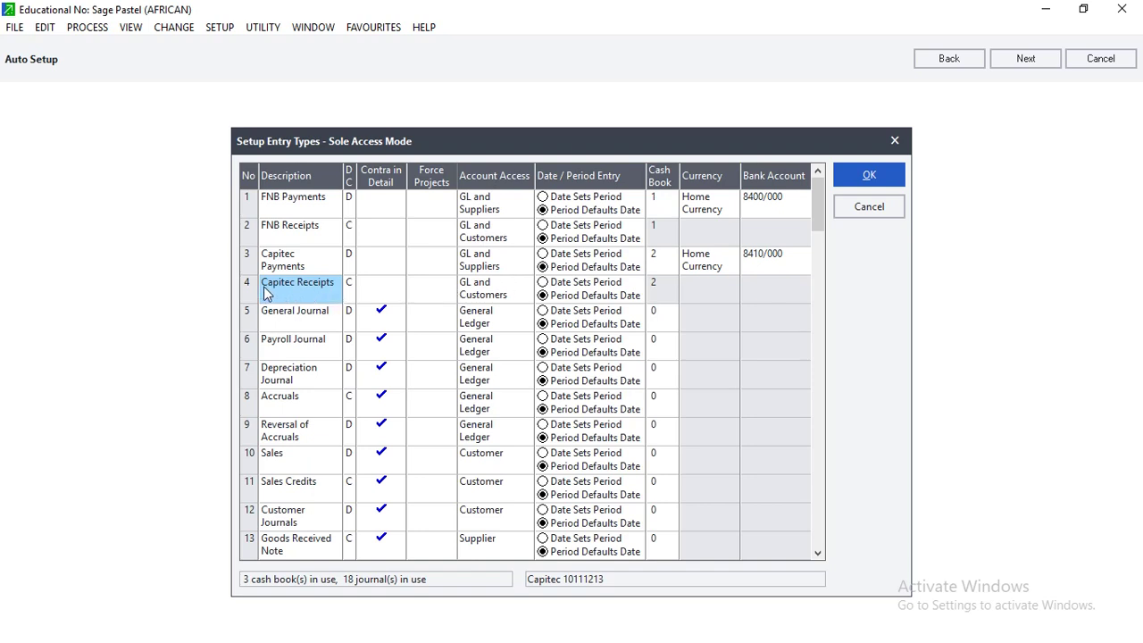
pyautogui.click(480, 295)
pyautogui.click(527, 283)
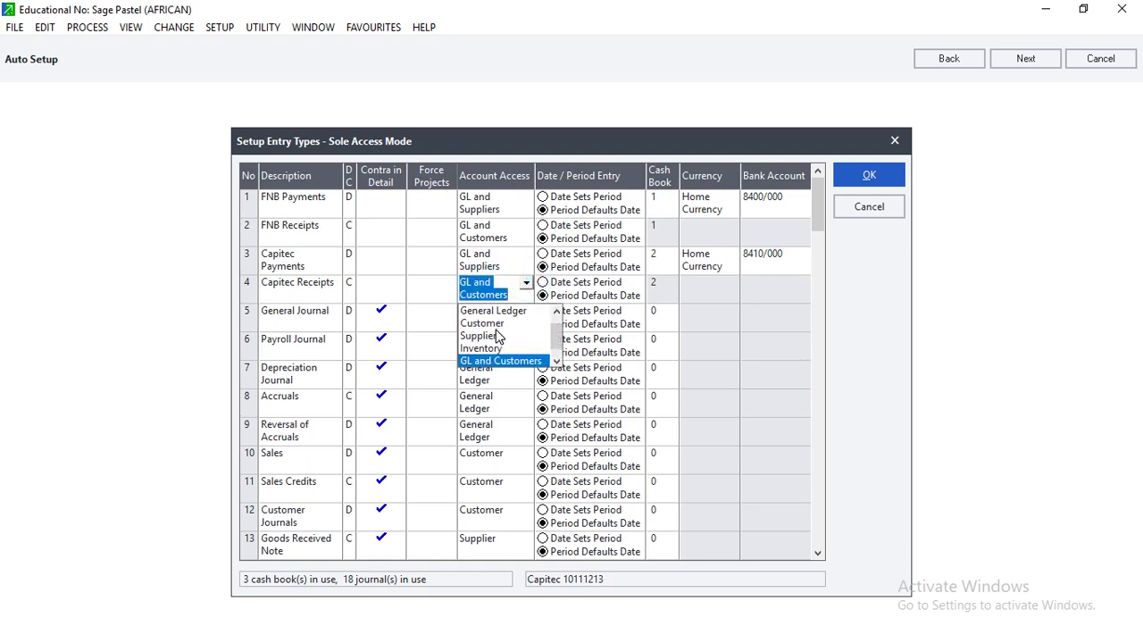
pyautogui.click(486, 324)
pyautogui.click(526, 285)
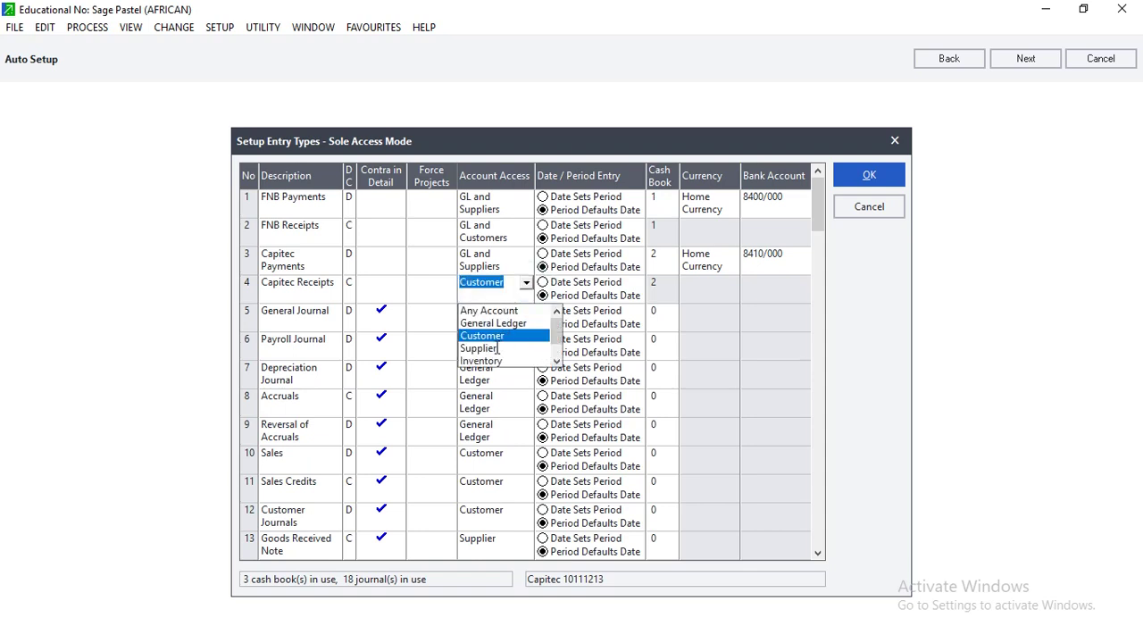
pyautogui.click(497, 348)
pyautogui.click(523, 284)
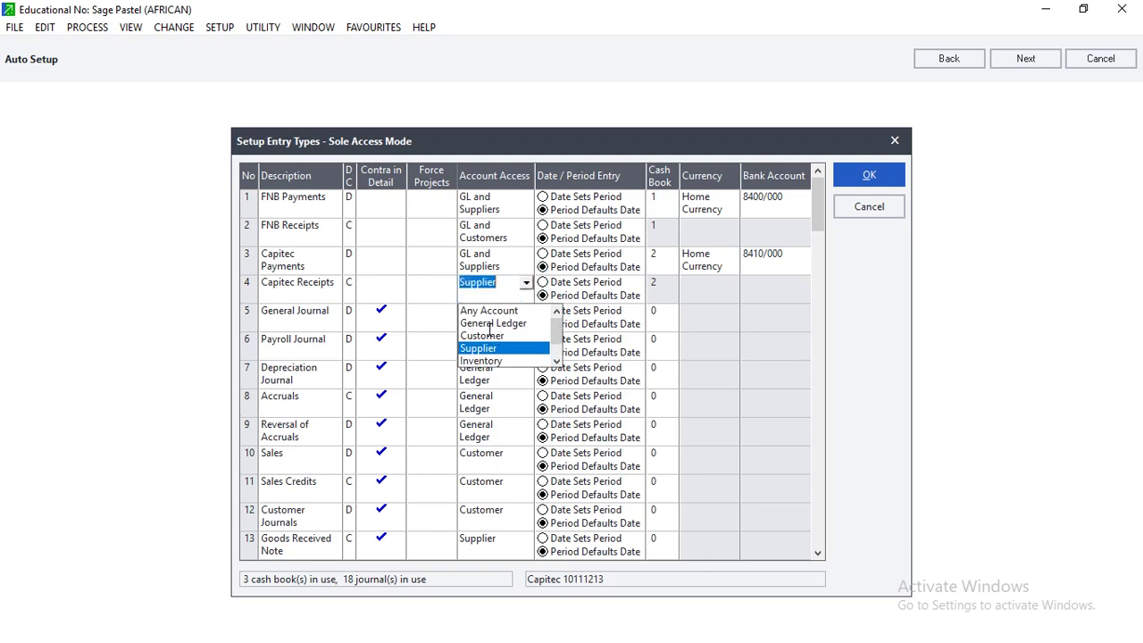
pyautogui.click(486, 325)
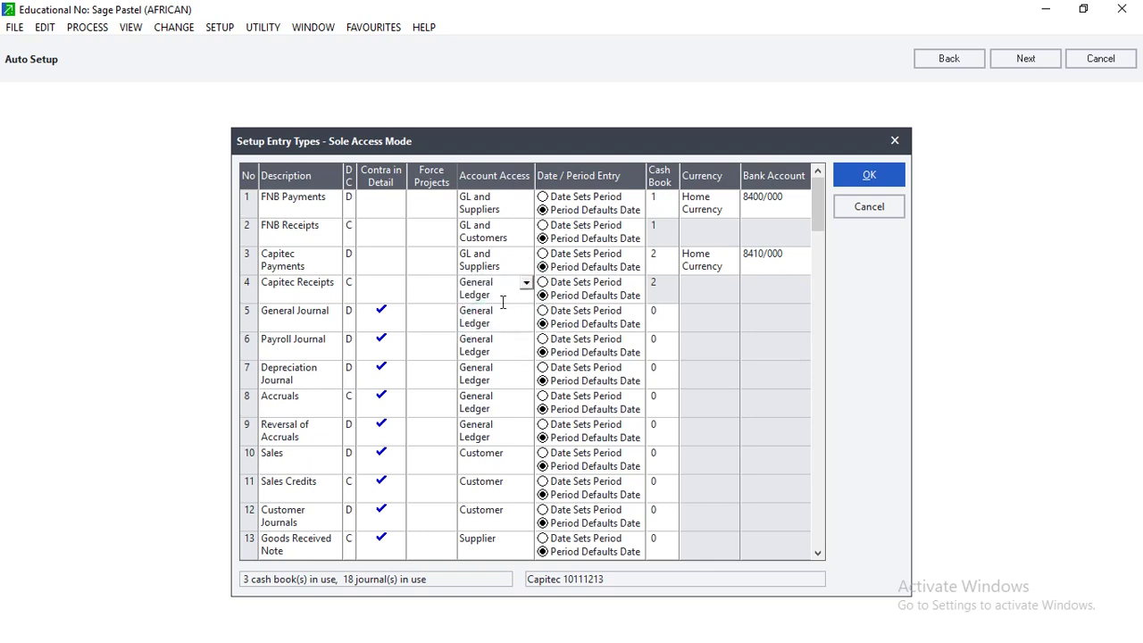
# Step: Settle Capitec Receipts' Account Access on Any Account and save the entry types
pyautogui.click(526, 284)
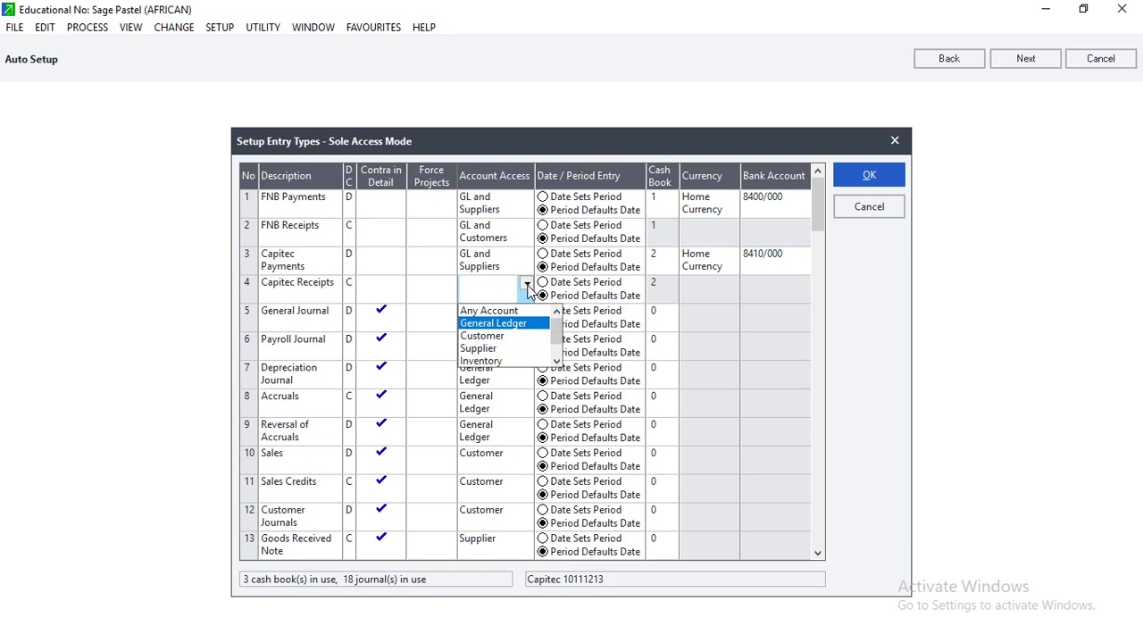
pyautogui.click(487, 310)
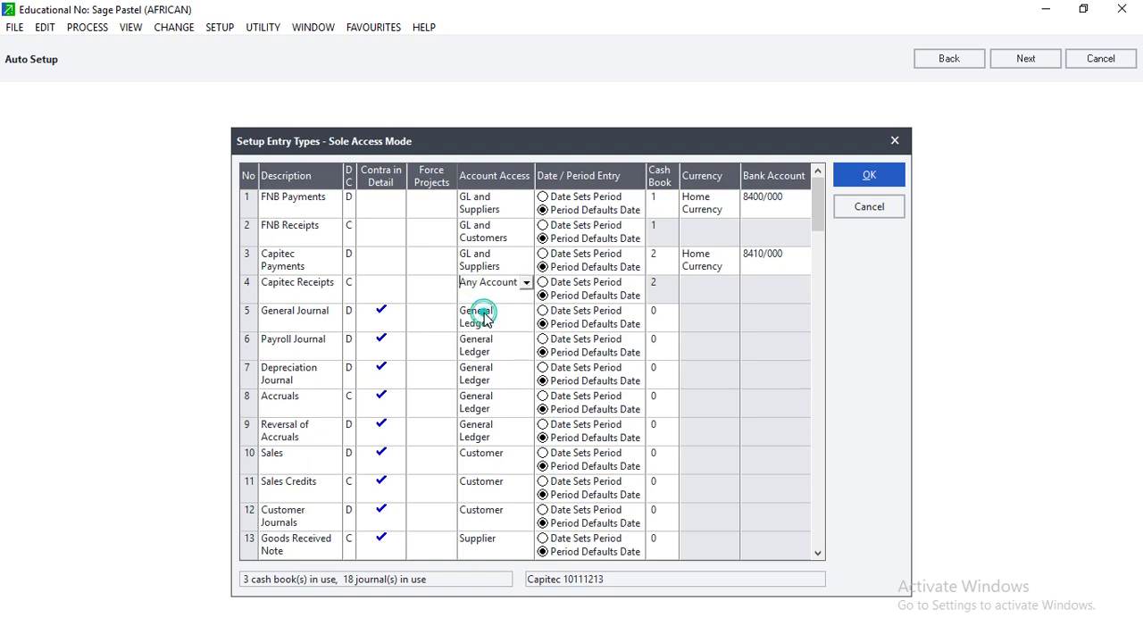
pyautogui.click(526, 284)
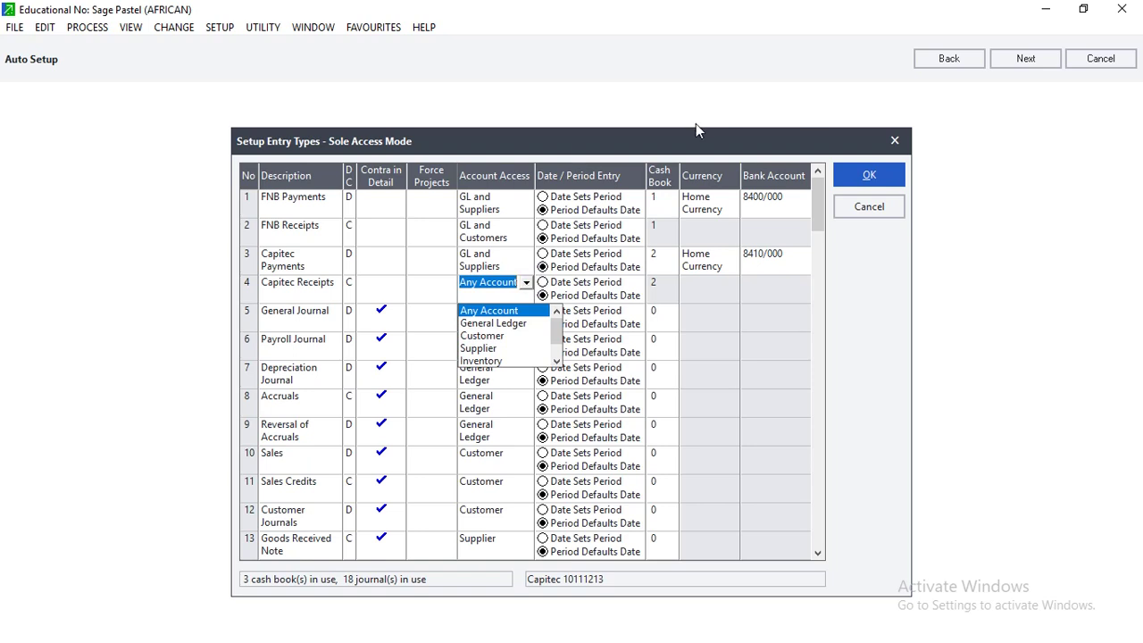
pyautogui.click(493, 323)
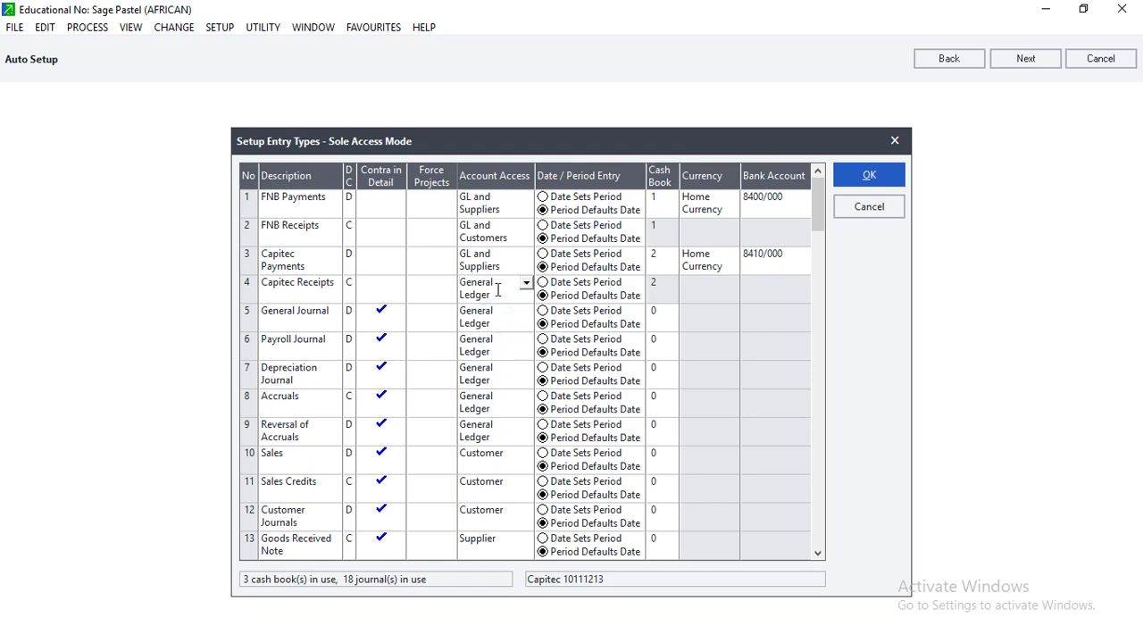
pyautogui.click(526, 284)
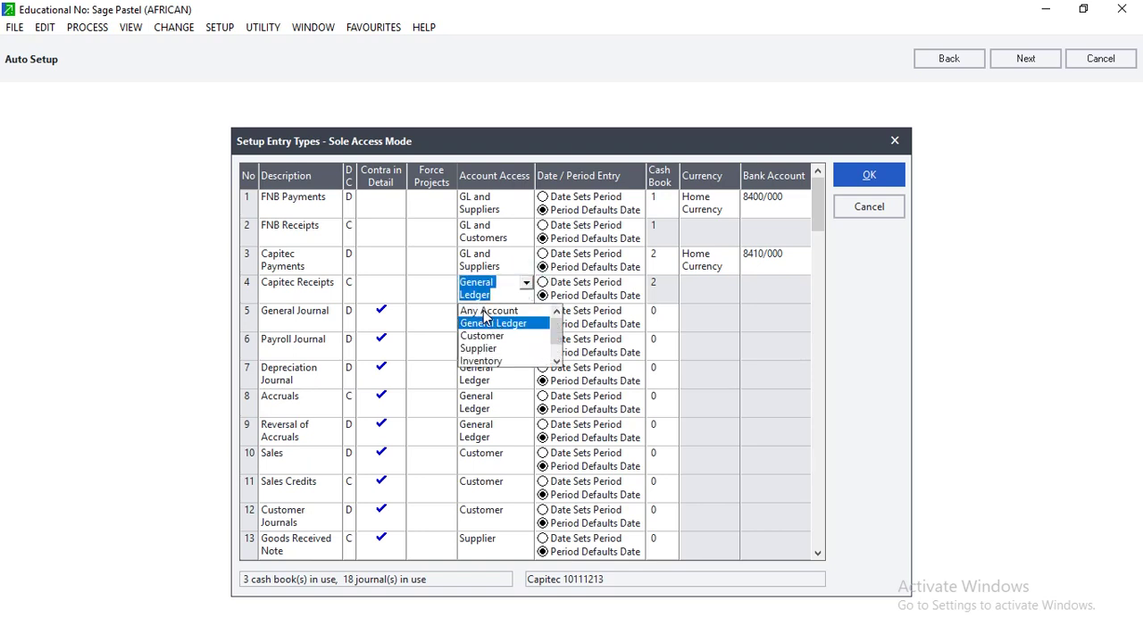
pyautogui.click(484, 310)
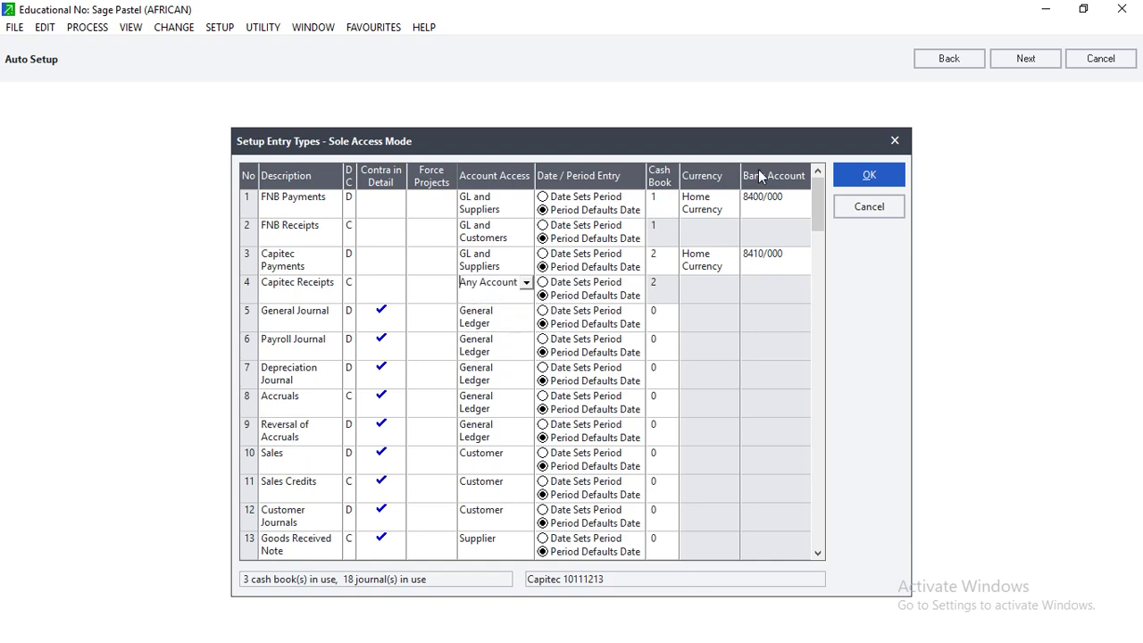
pyautogui.click(852, 180)
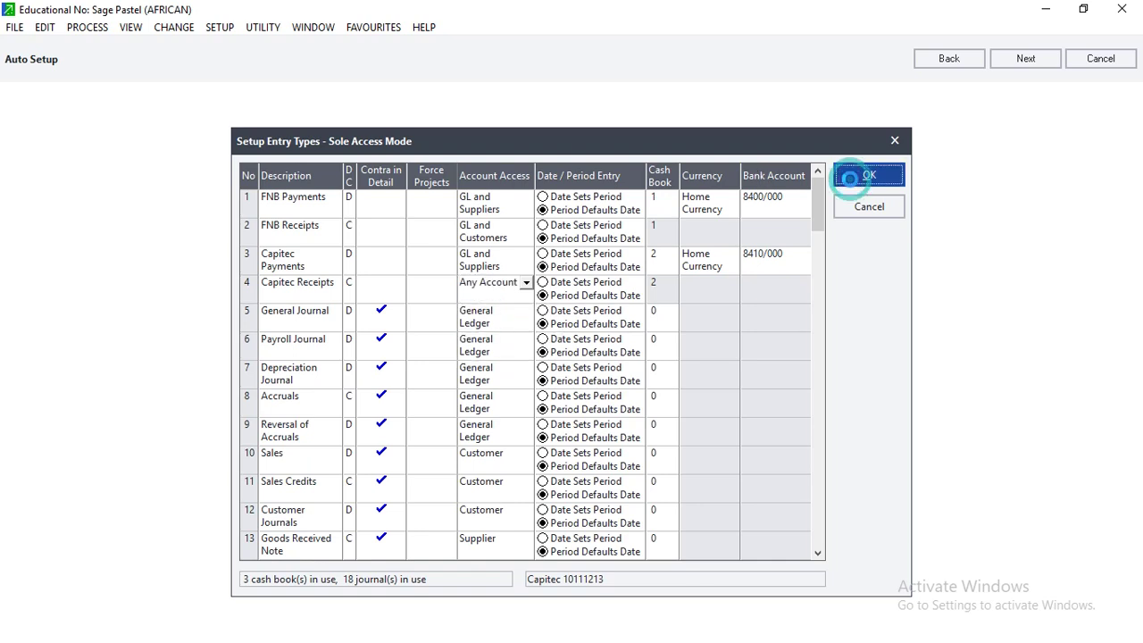
pyautogui.click(850, 178)
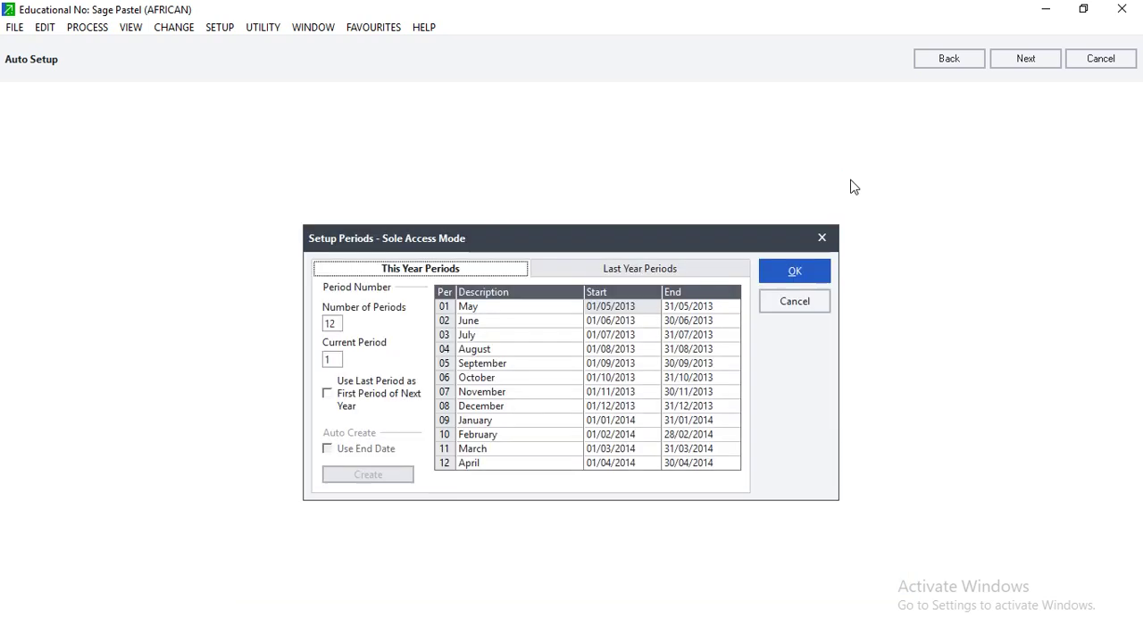
# Step: Cancel Auto Setup, minimise Pastel and bring back the PowerPoint task slide
pyautogui.click(1116, 59)
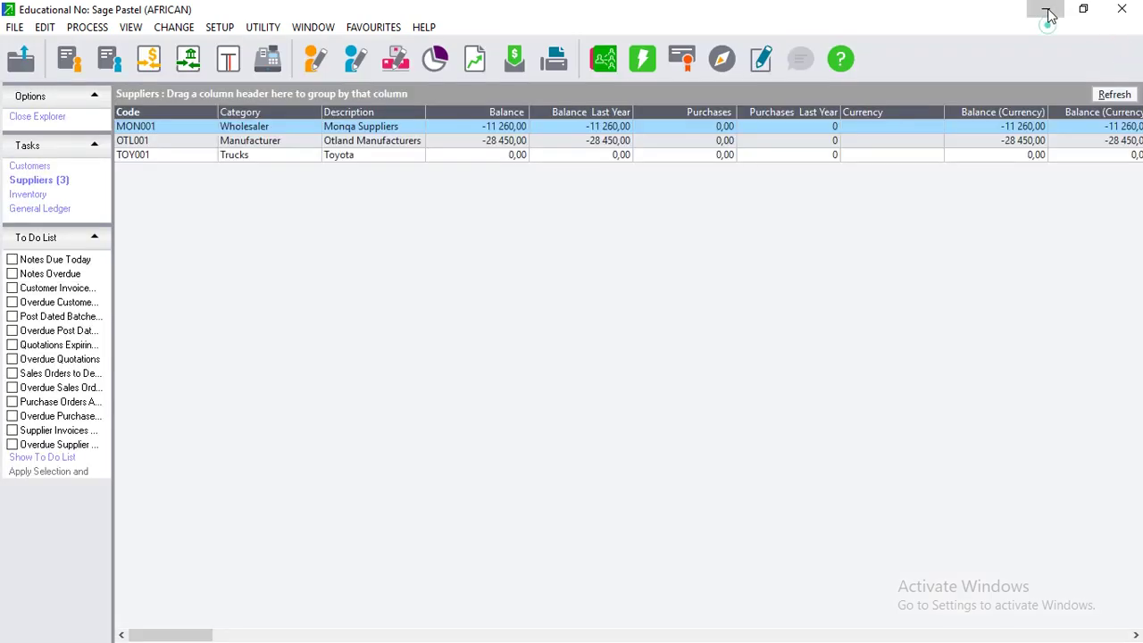
pyautogui.click(1049, 16)
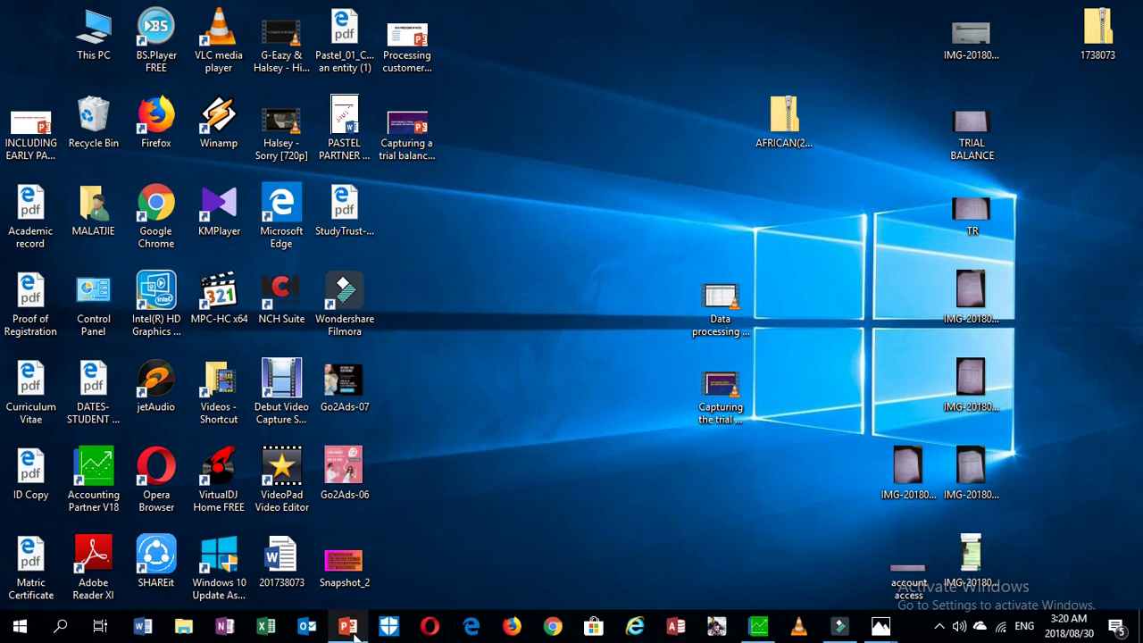
pyautogui.click(355, 633)
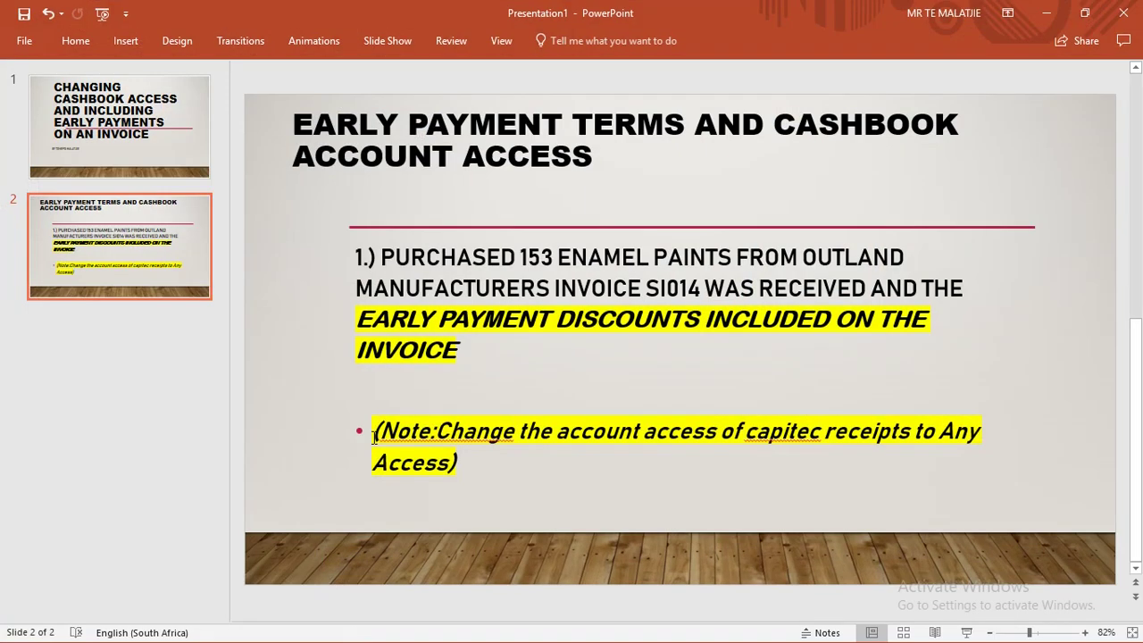